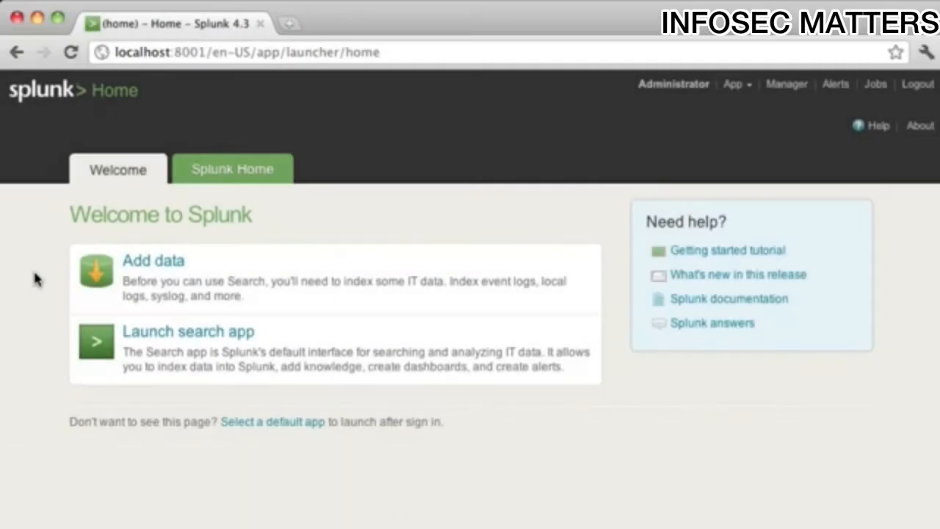
- Start adding a new data input that consumes a file on this Splunk server
left_click(150, 270)
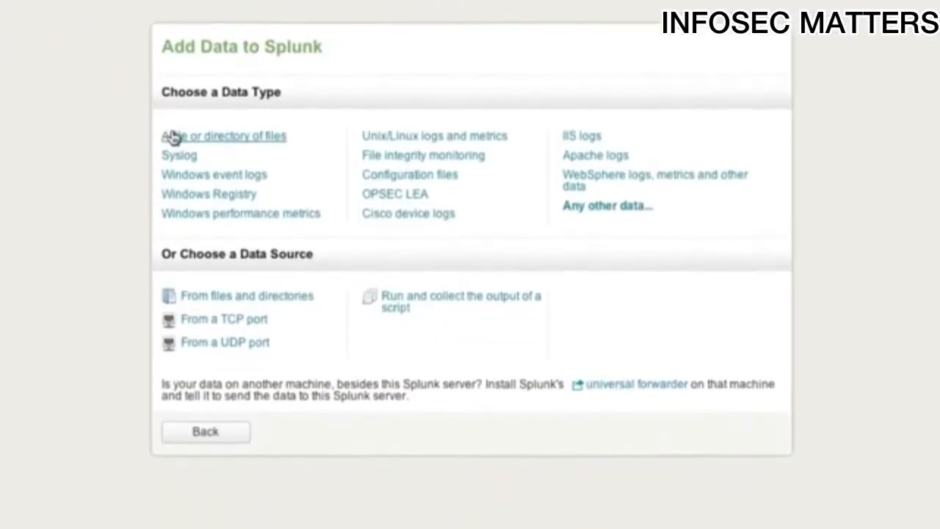
left_click(171, 188)
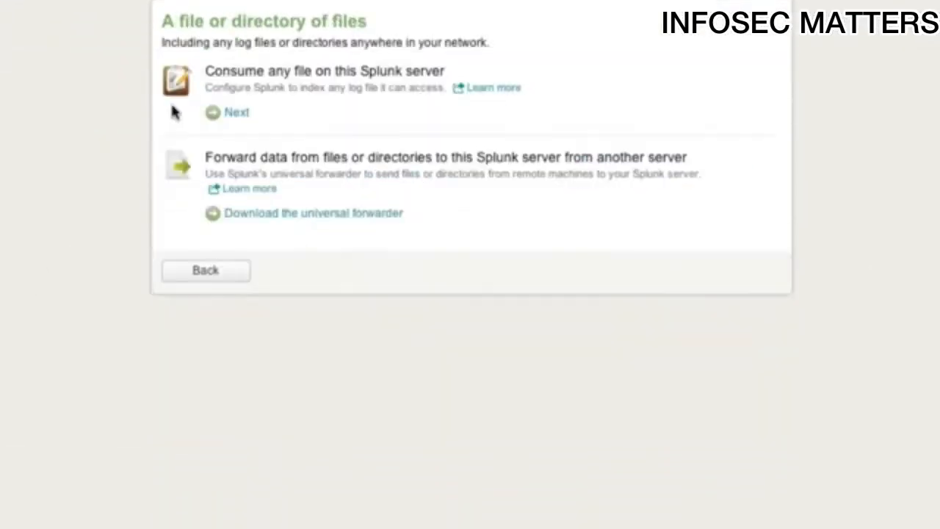
left_click(233, 112)
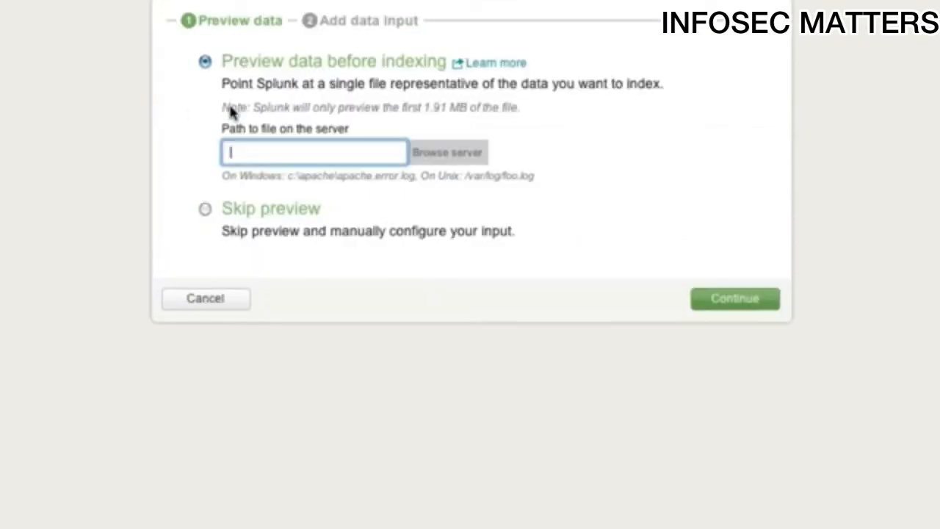
- Choose /Data/twitter.txt on the server as the file and generate its data preview
left_click(436, 157)
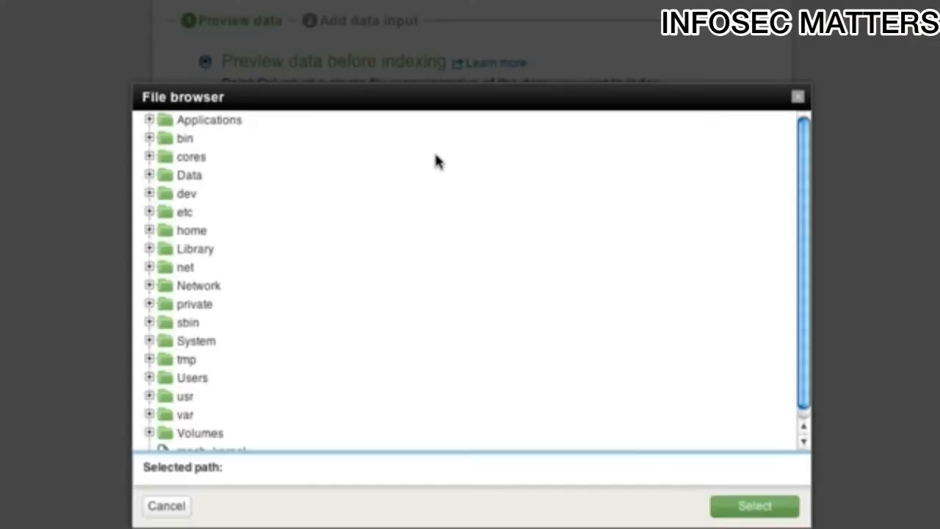
left_click(149, 176)
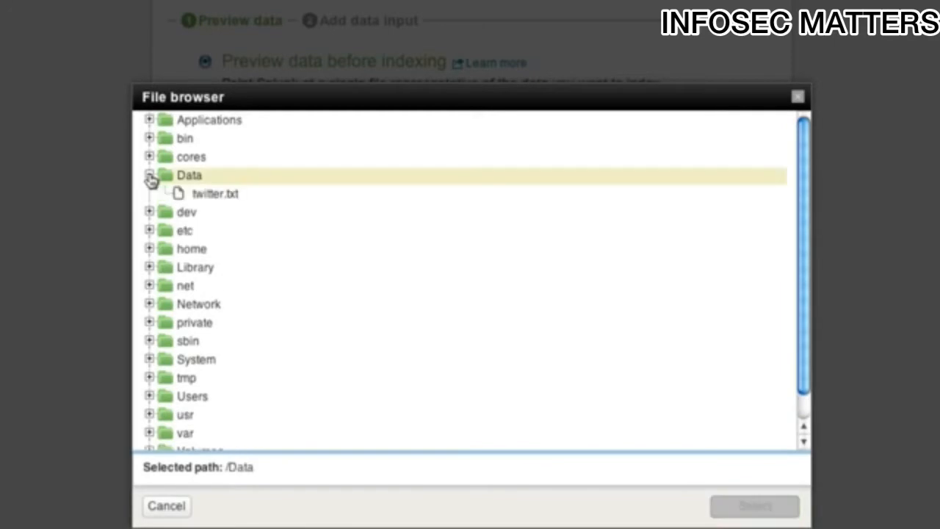
left_click(215, 195)
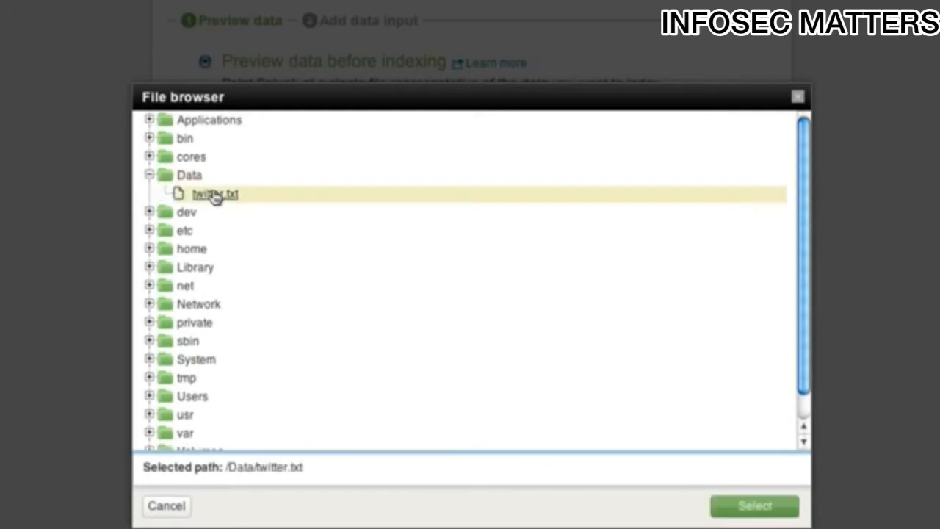
left_click(750, 507)
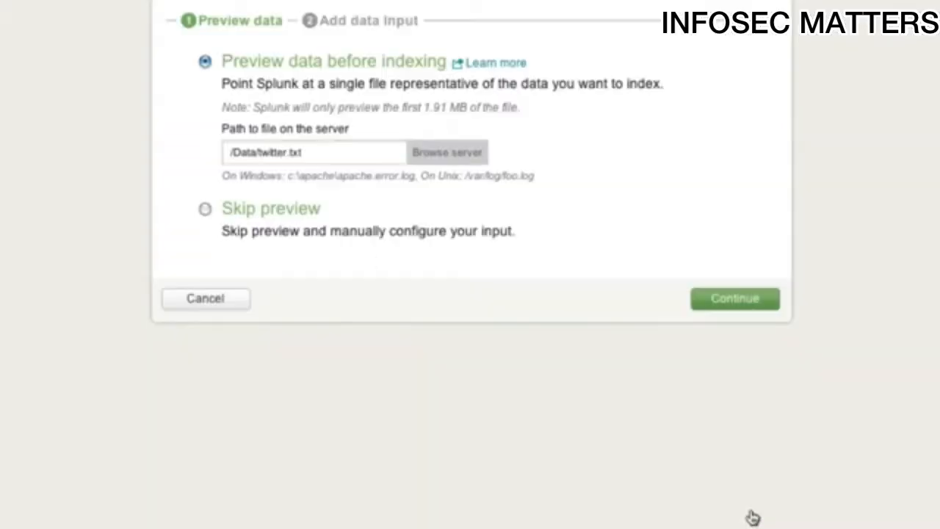
left_click(711, 301)
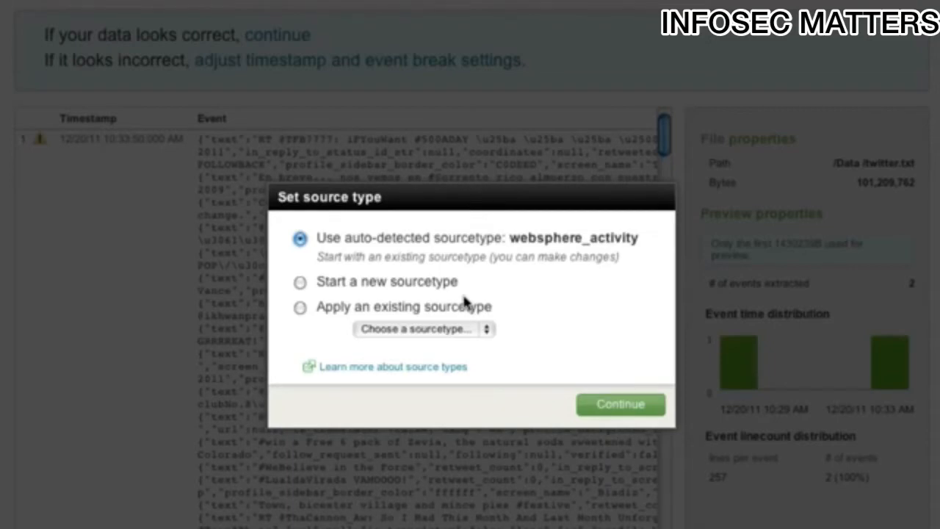
- Apply the existing sourcetype twitter to the previewed file
left_click(299, 307)
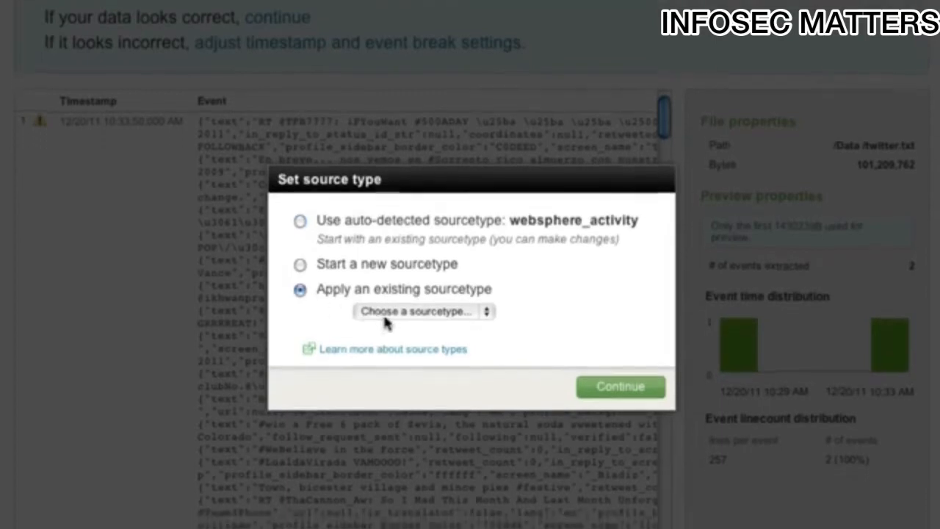
left_click(408, 313)
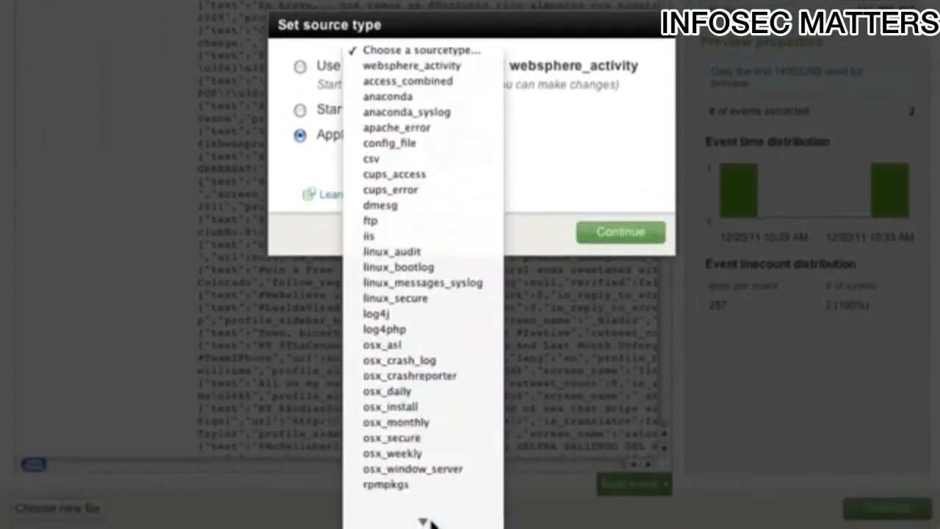
left_click(428, 516)
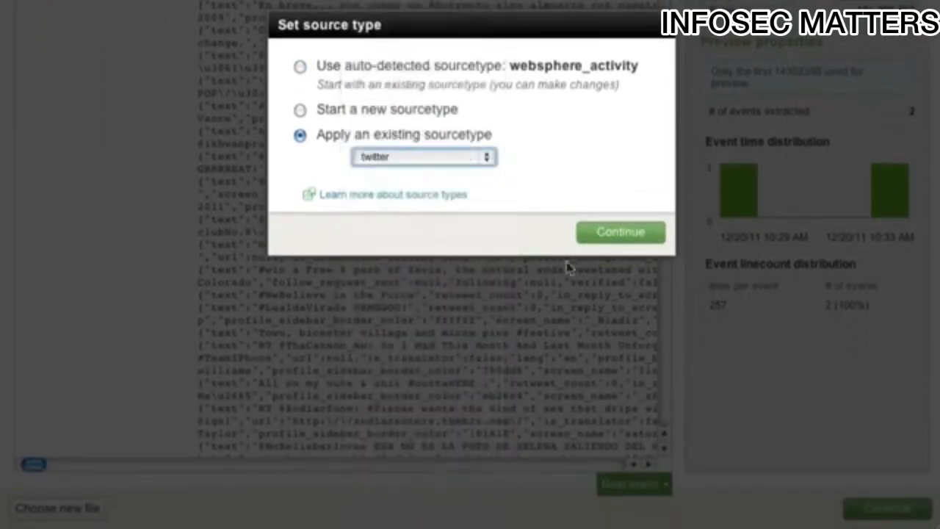
left_click(623, 240)
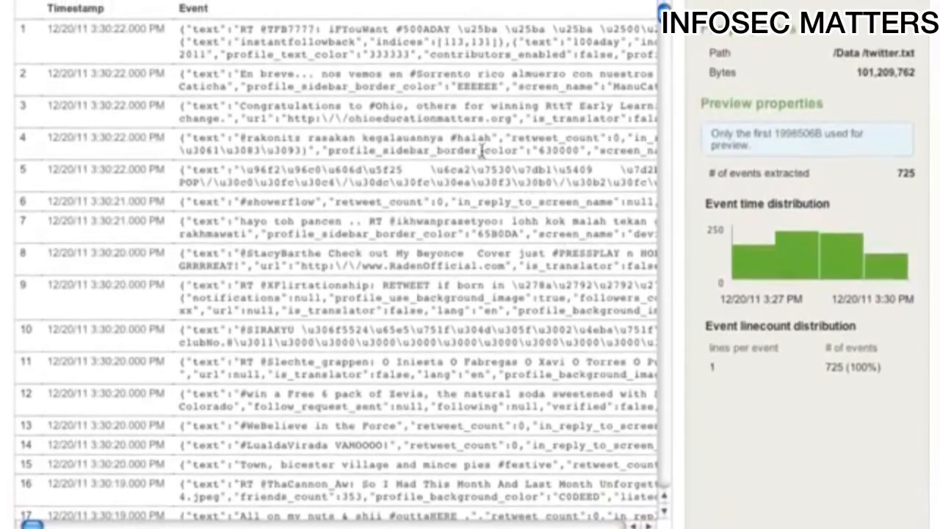
- Examine the previewed events with their highlighted timestamps, and the event break and timestamp settings
scroll(483, 150, "down", 10)
scroll(481, 150, "right", 10)
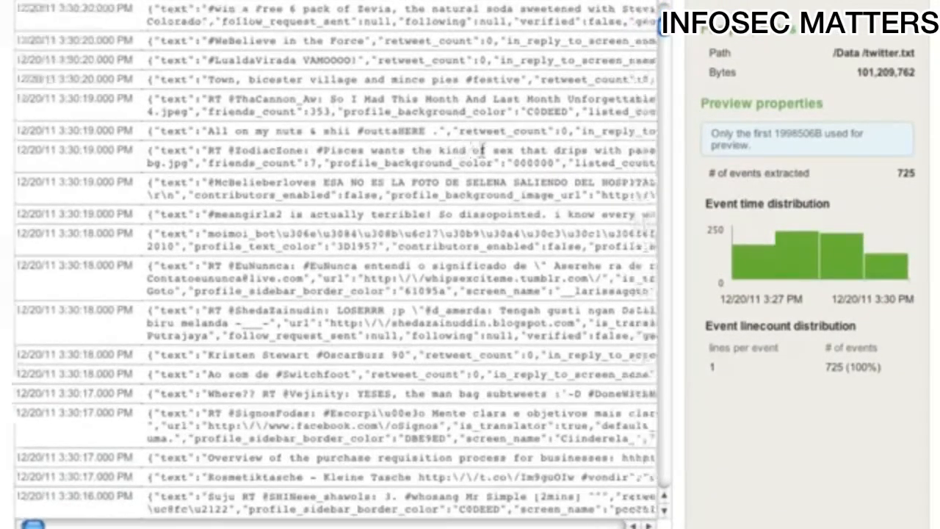
scroll(482, 150, "down", 5)
scroll(482, 151, "right", 3)
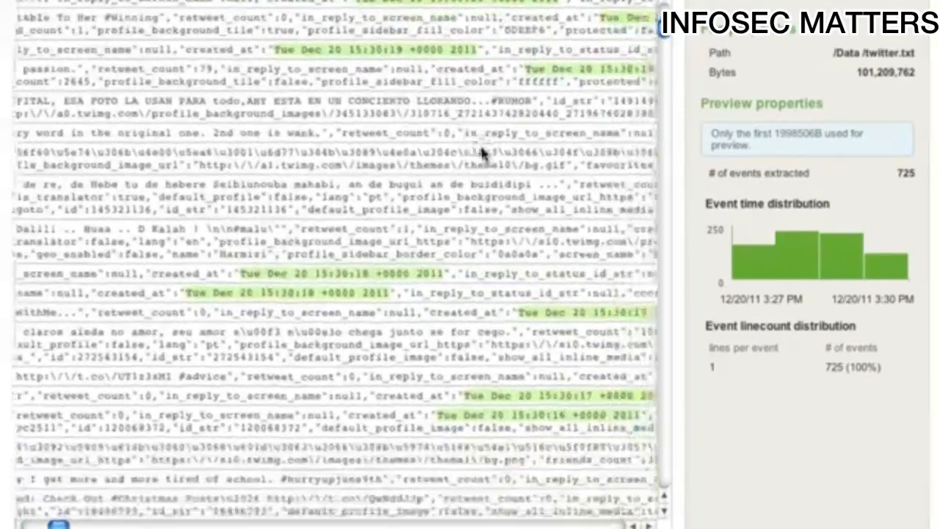
scroll(483, 151, "right", 2)
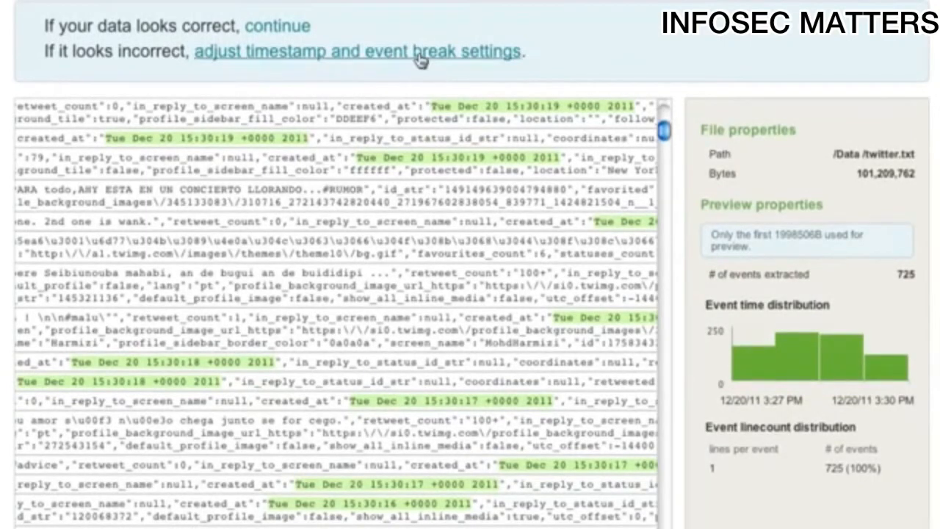
left_click(419, 60)
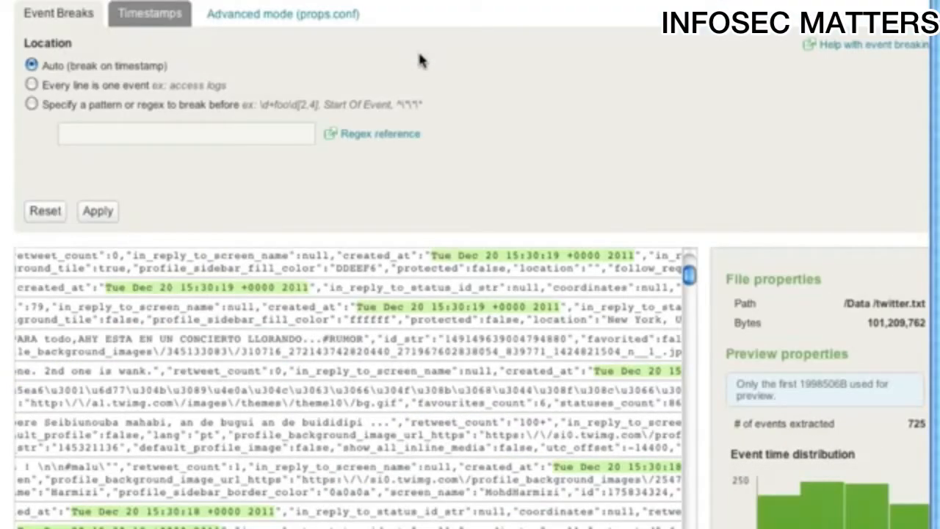
left_click(158, 18)
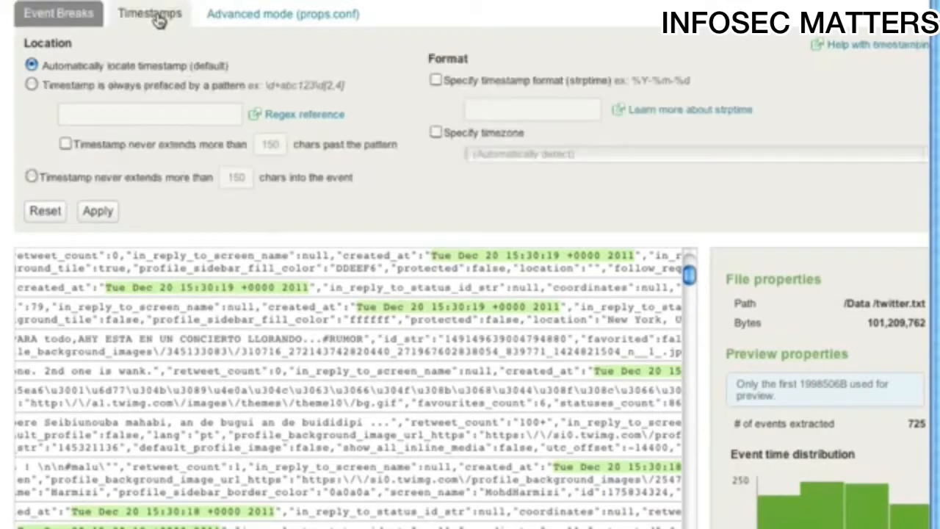
- Accept the preview and save the data input for /Data/twitter.txt with the suggested host, source type and index settings
scroll(531, 137, "down", 3)
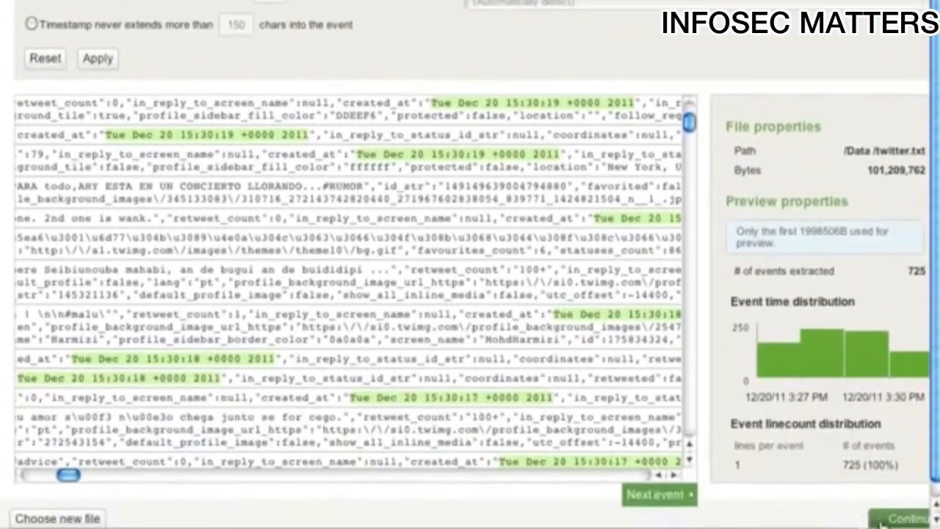
left_click(888, 518)
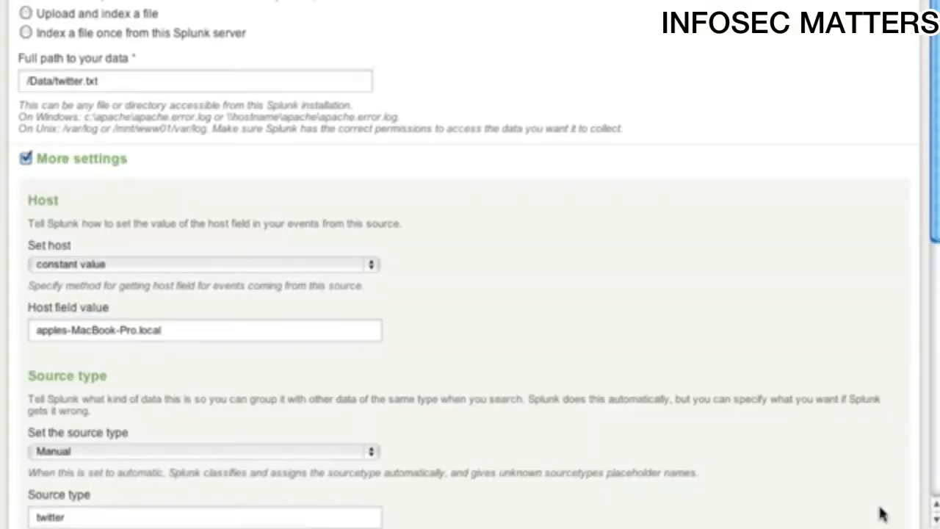
scroll(696, 447, "up", 2)
scroll(705, 418, "up", 1)
scroll(713, 390, "down", 8)
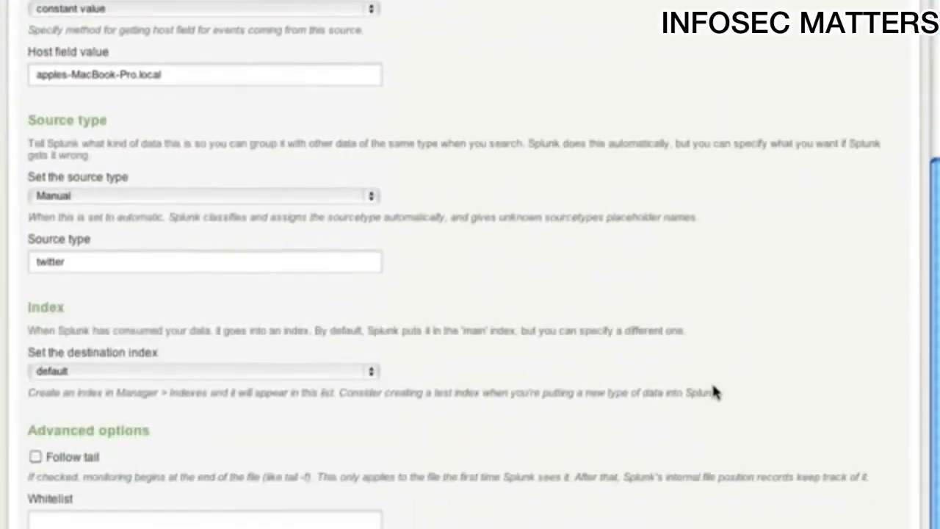
scroll(713, 392, "down", 3)
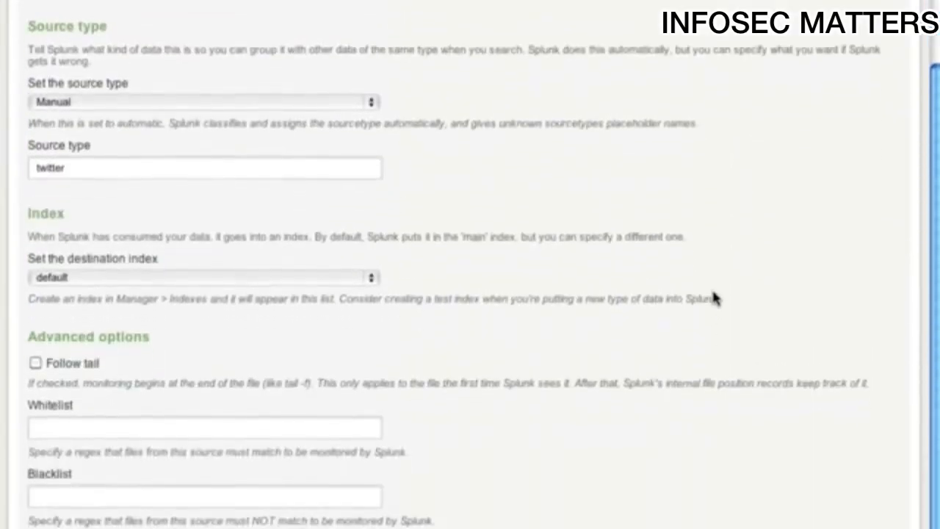
left_click(850, 502)
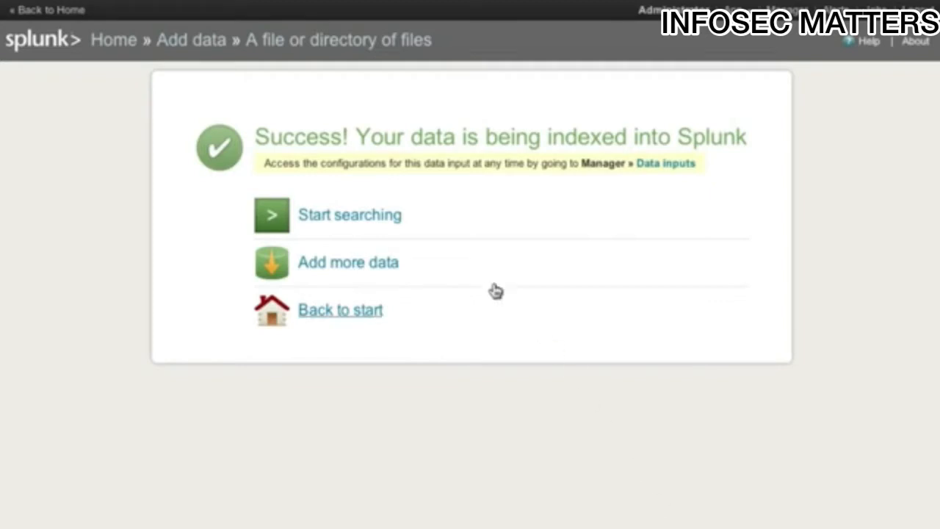
- Start searching the indexed data, list the events of the twitter source type over all time and finalize the running search
left_click(381, 220)
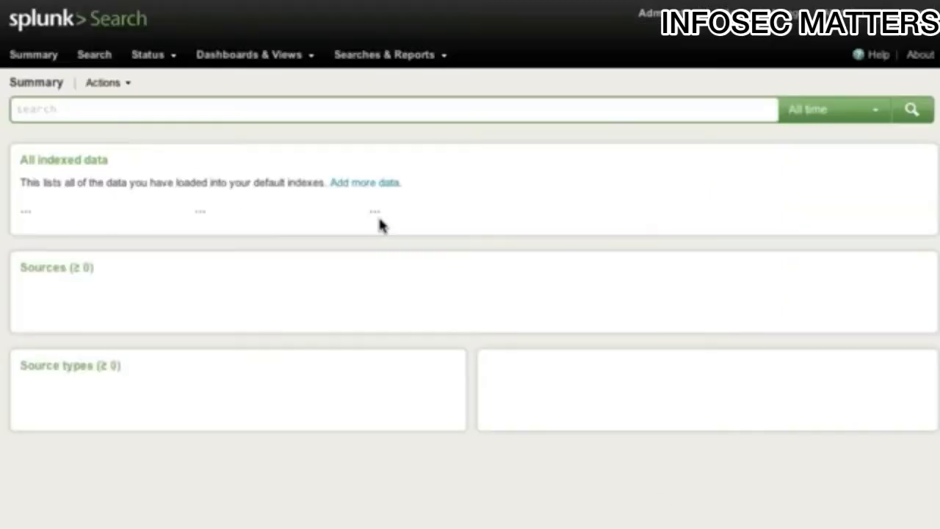
scroll(381, 223, "down", 5)
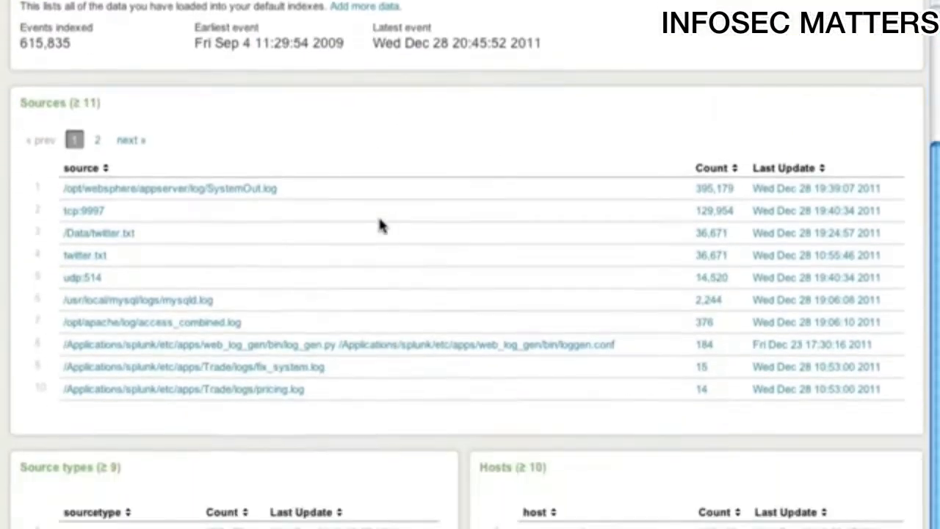
scroll(136, 501, "down", 6)
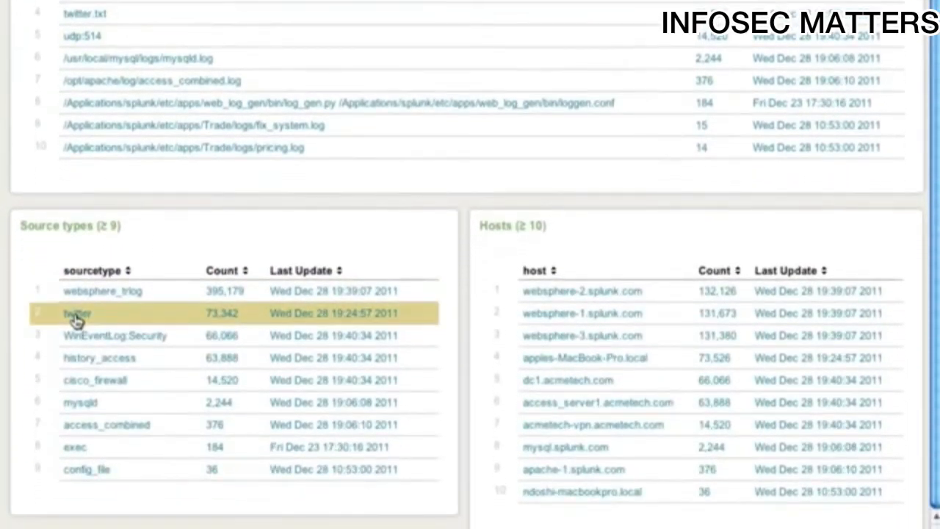
left_click(76, 314)
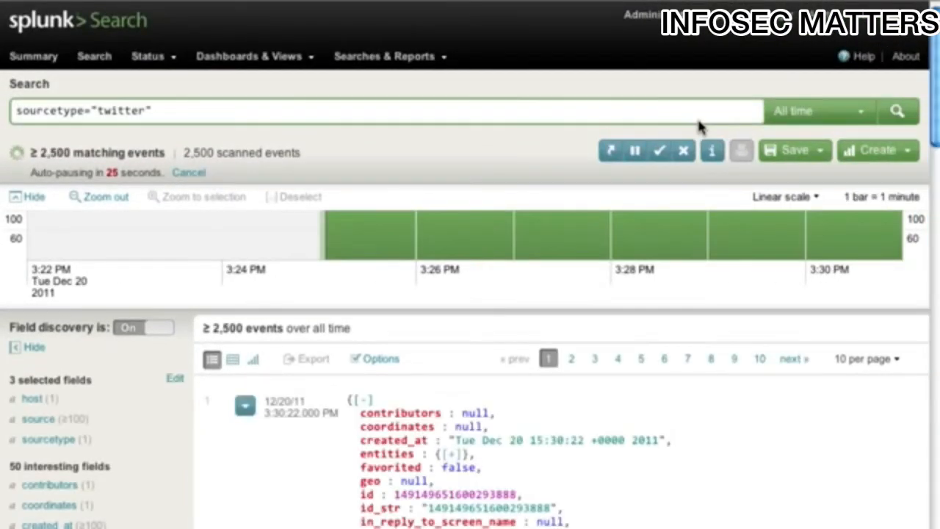
left_click(660, 152)
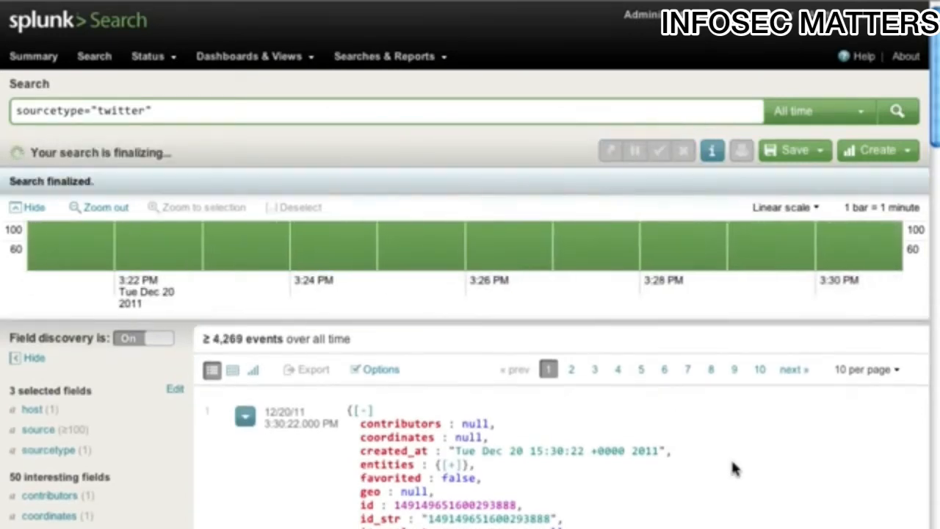
- Expand the entities and hashtags of the second event and filter the search by its hashtag text "halah"
scroll(734, 467, "down", 2)
scroll(734, 466, "down", 10)
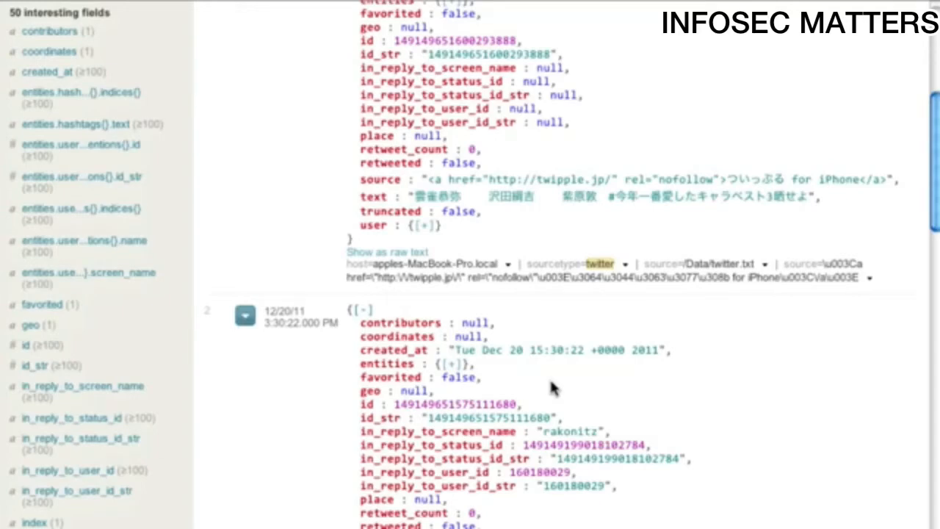
left_click(449, 364)
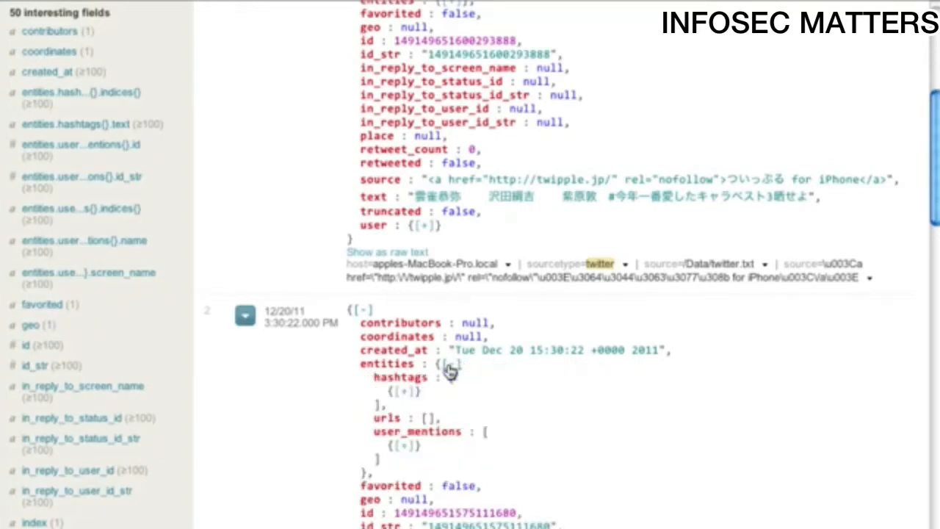
left_click(403, 393)
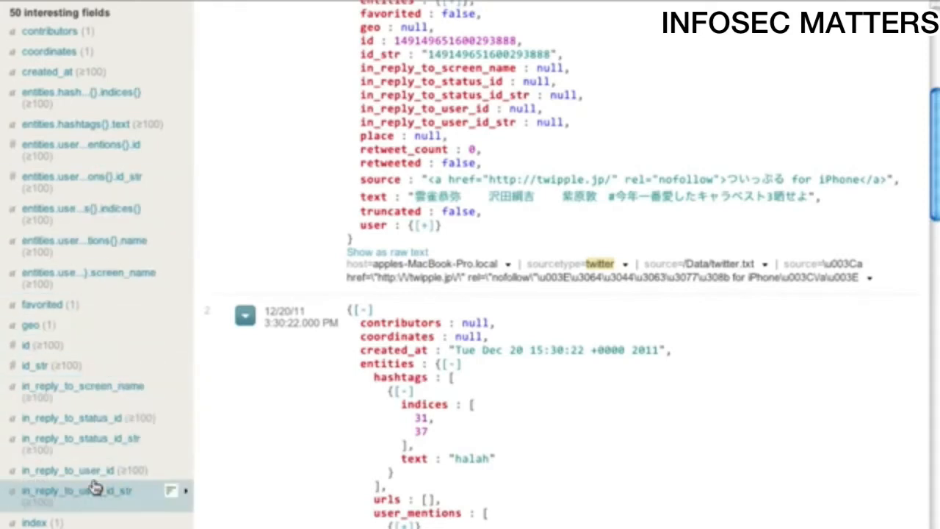
left_click(472, 459)
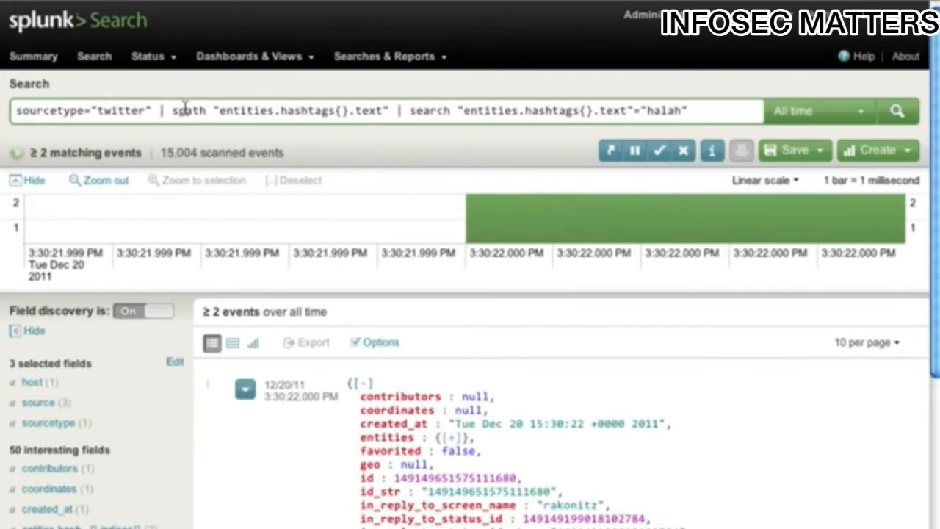
- Remove the "halah" filter from the search and run it with spath path="entities.hashtags{}.text" output=hashtag
left_click_drag(395, 110, 718, 116)
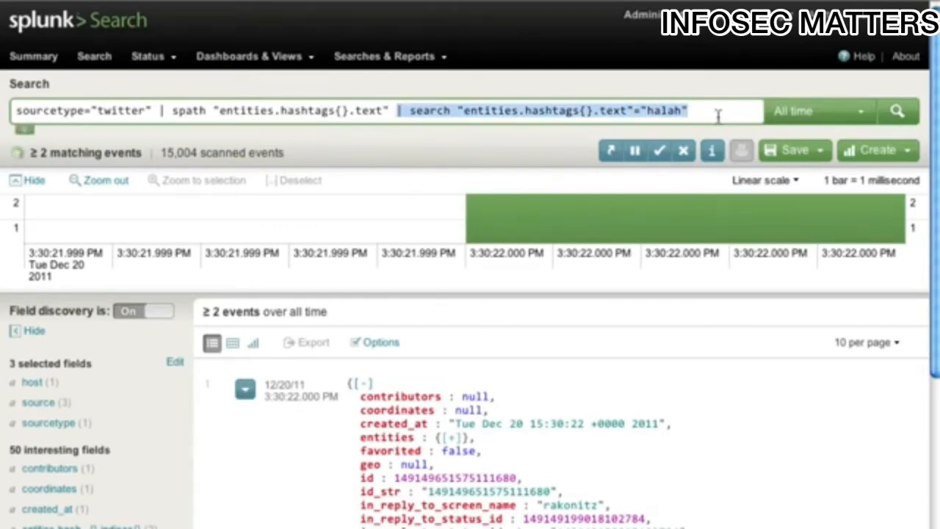
key("BackSpace")
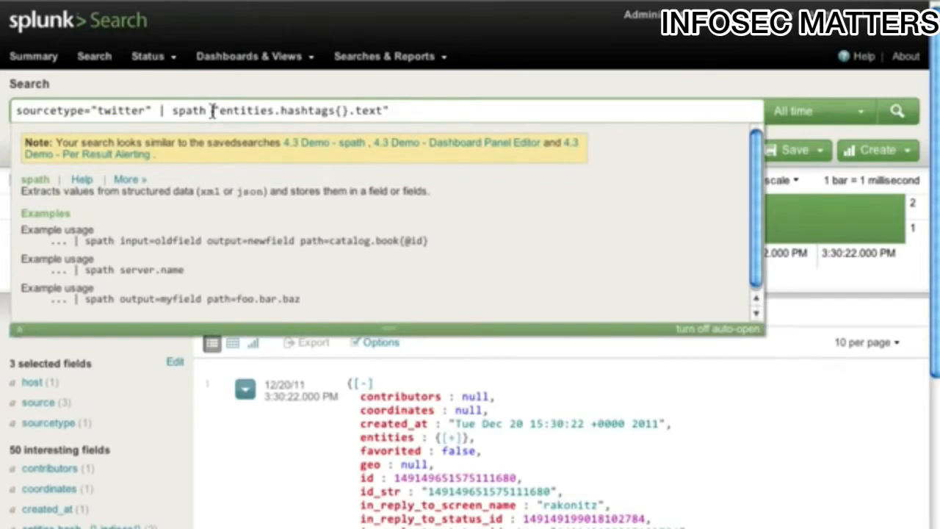
left_click(212, 110)
type("path=")
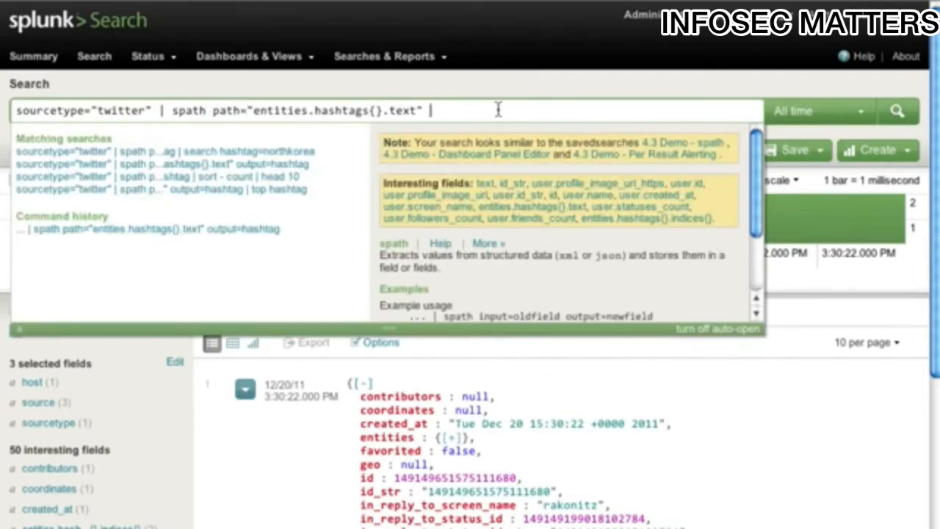
type("output=hashtag")
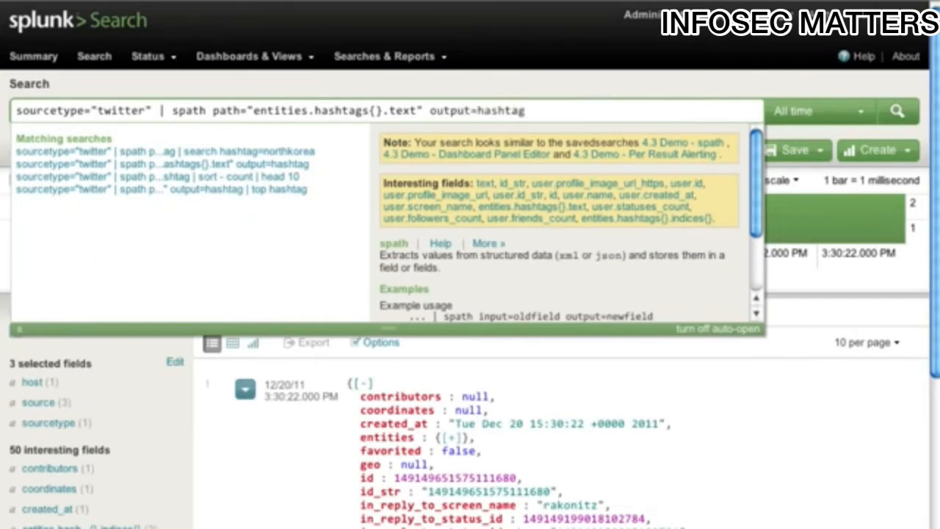
key("Return")
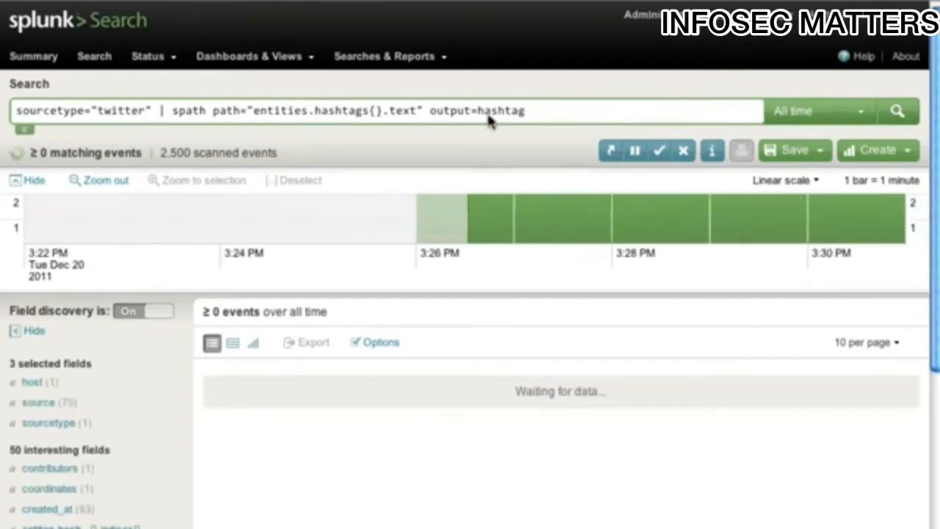
- Examine the top values of the extracted hashtag field in the search results
scroll(360, 288, "down", 5)
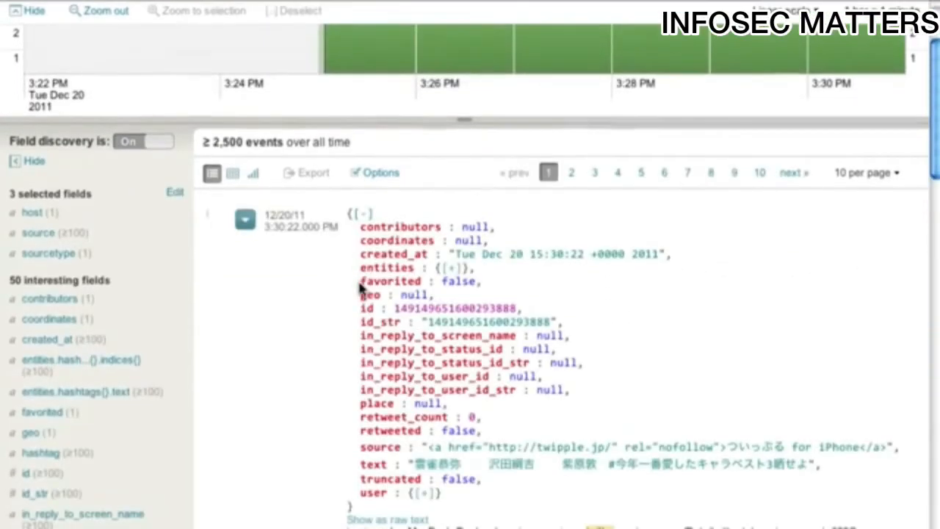
scroll(147, 348, "down", 5)
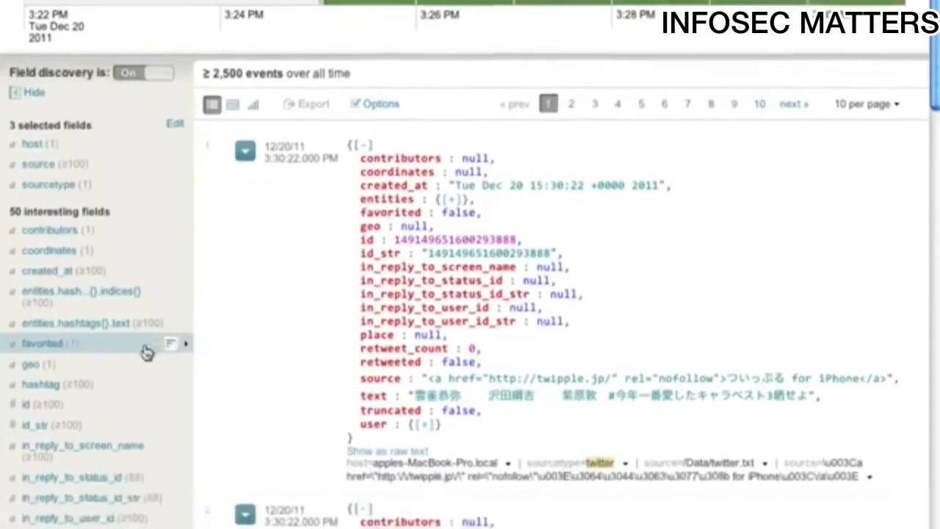
scroll(113, 283, "down", 3)
left_click(100, 204)
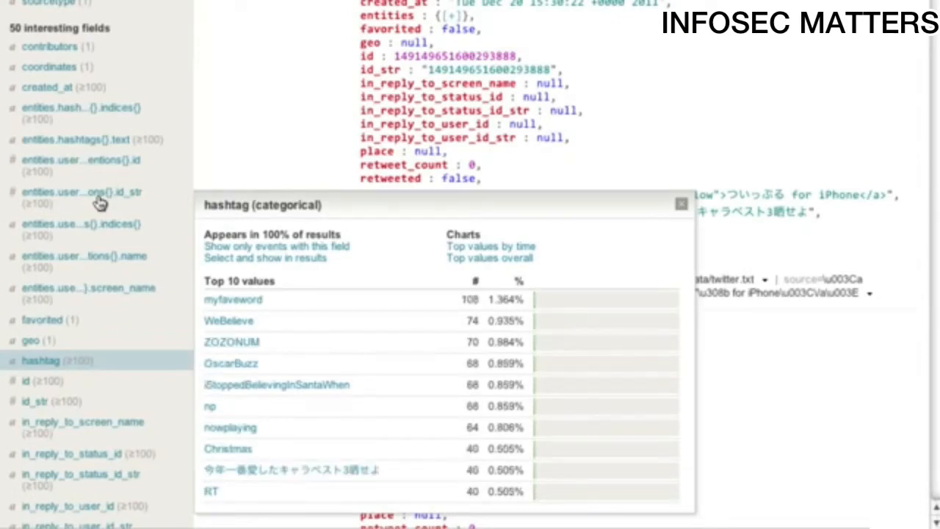
left_click(717, 77)
scroll(716, 77, "up", 5)
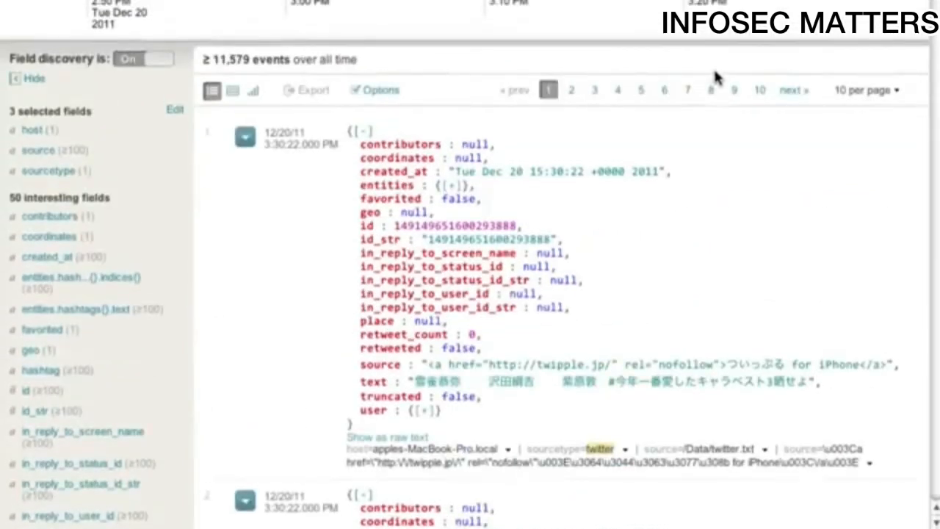
- Finalize the running search, append "| search hashtag=splunk" to it and run it
scroll(717, 87, "up", 5)
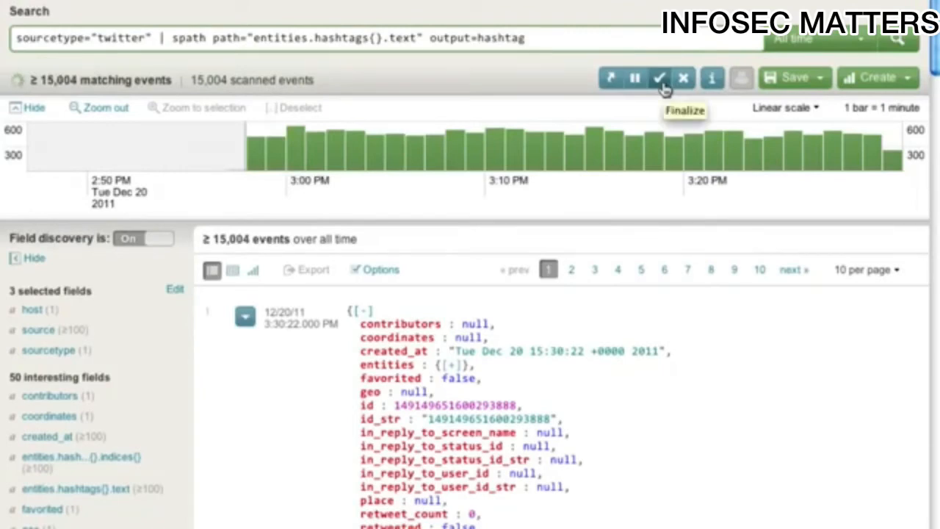
left_click(660, 79)
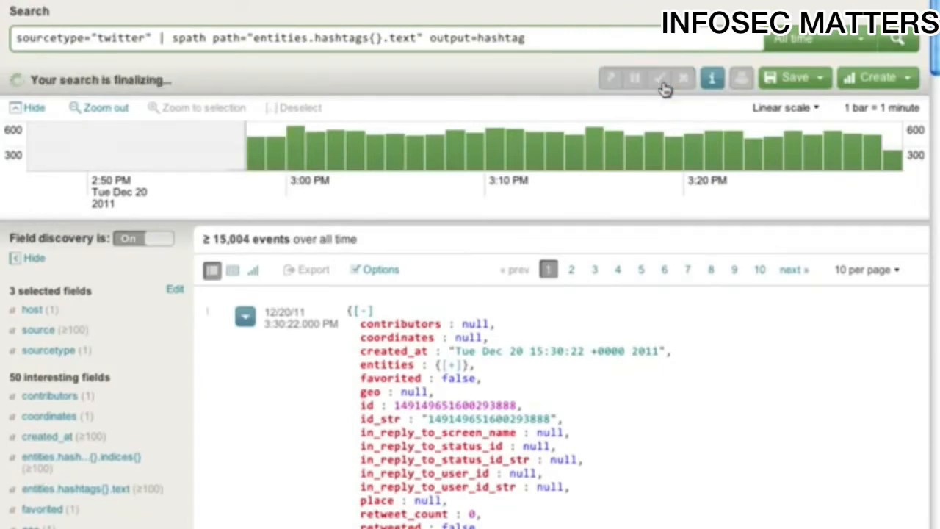
left_click(630, 37)
type("| ")
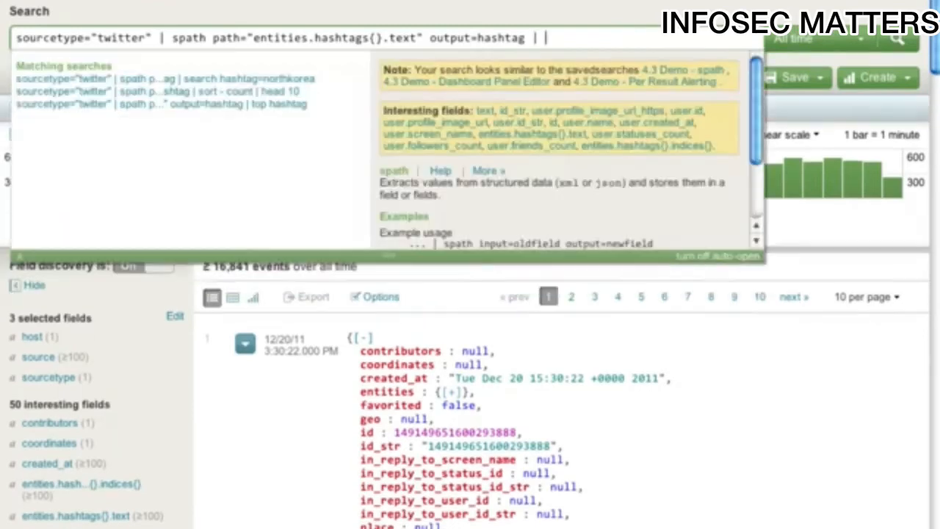
type("search hashtag=splunk")
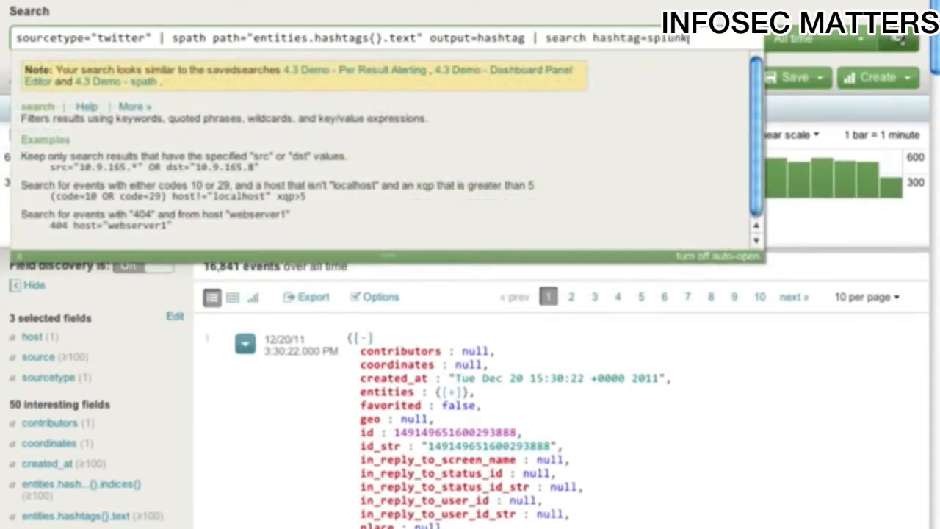
key("Return")
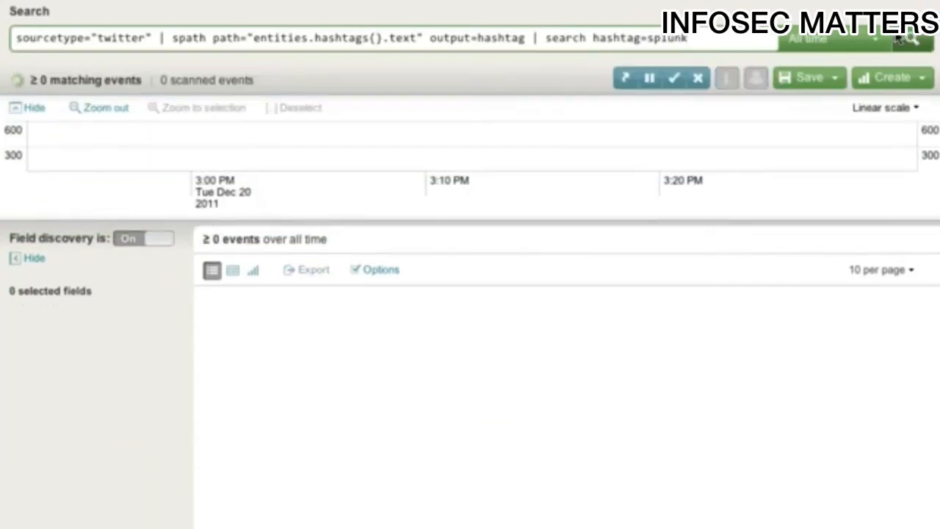
- Start an alert named "Splunk Alert" from this search, scheduled to monitor in real-time over a rolling window
left_click(890, 76)
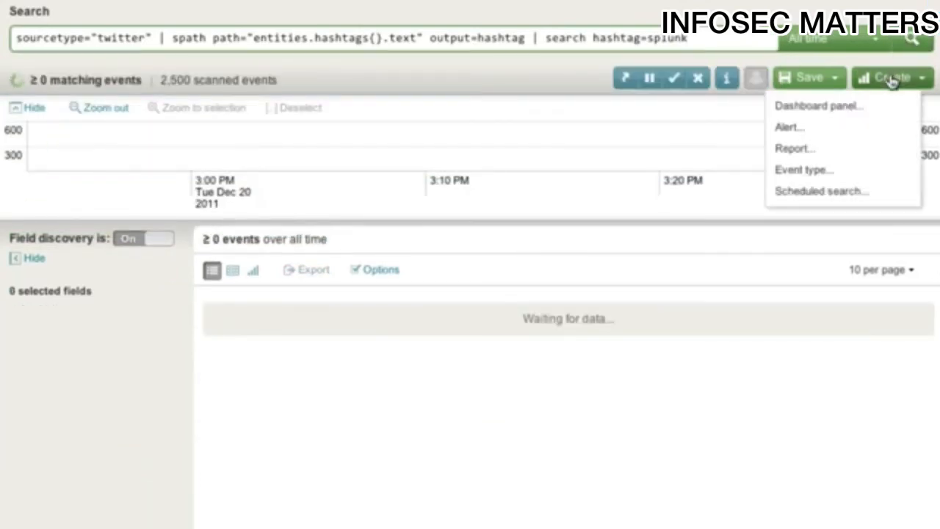
left_click(787, 127)
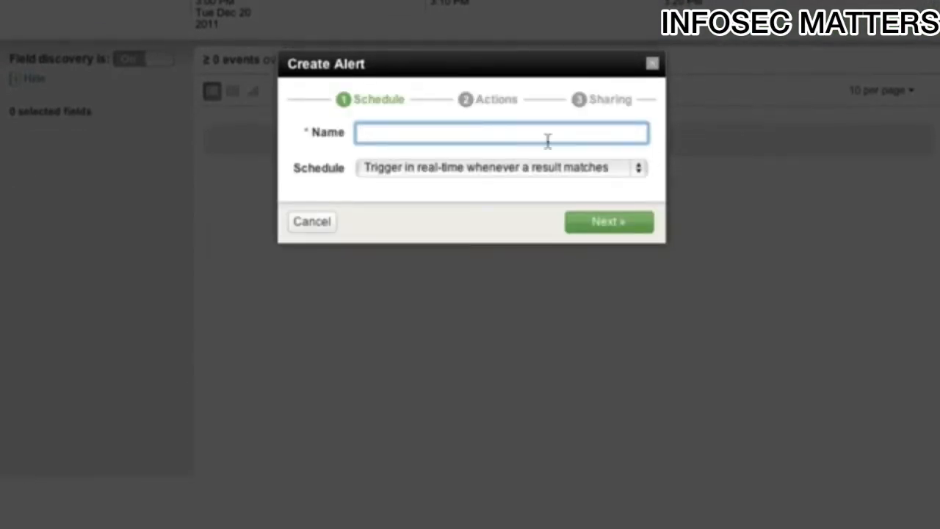
type("Splunk Alert")
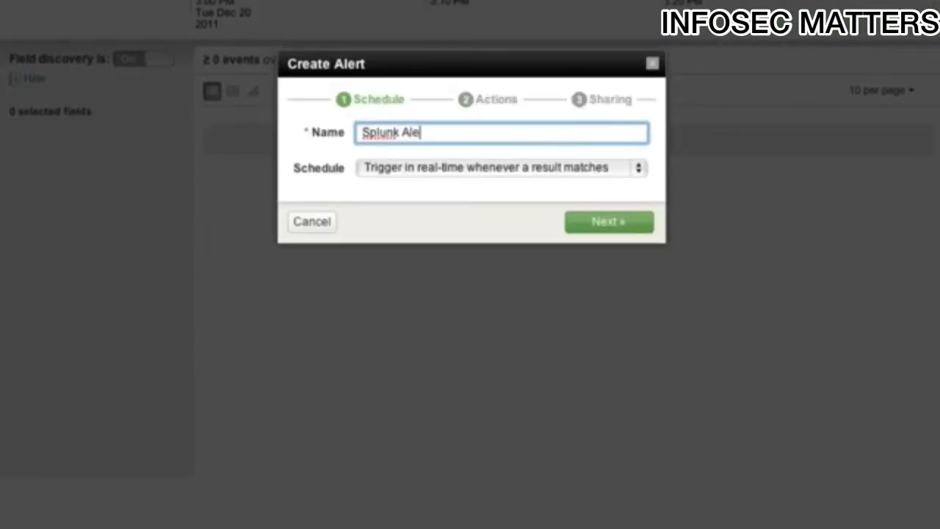
left_click(535, 173)
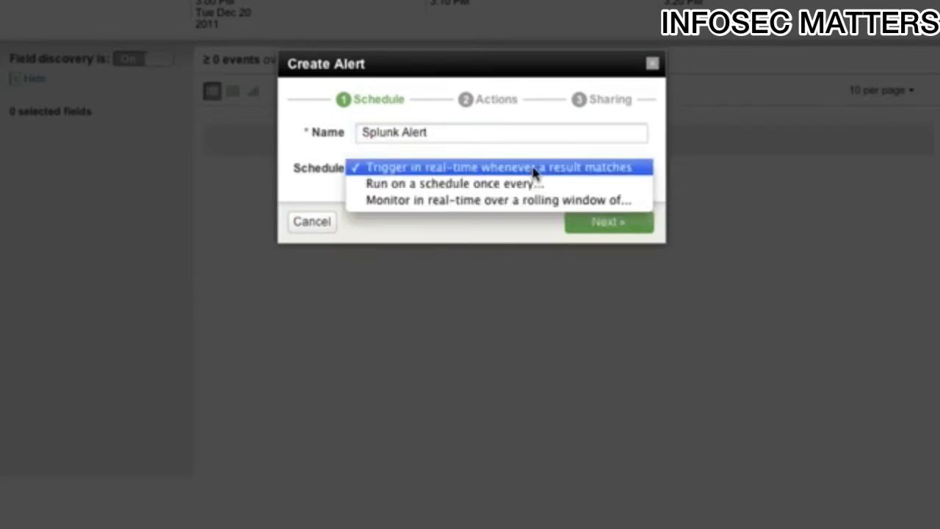
left_click(503, 200)
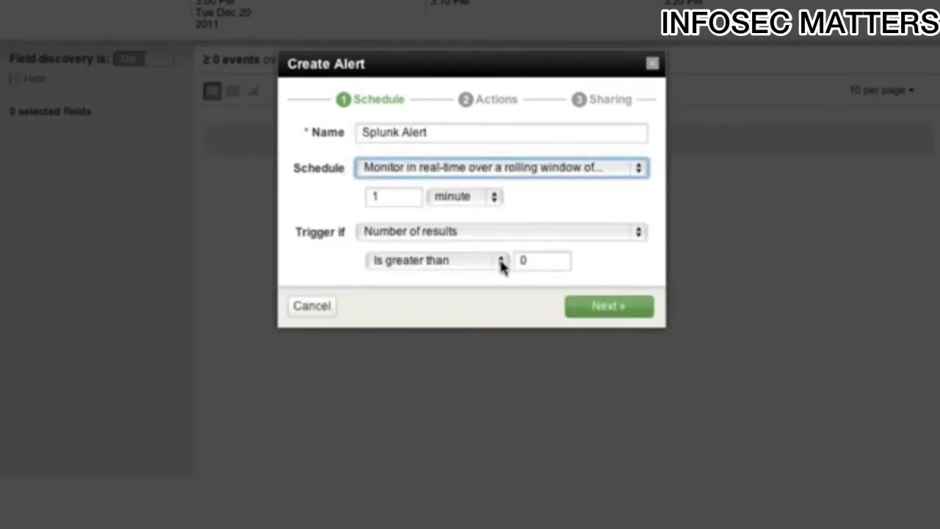
- Set the alert to trigger if the number of results is greater than 5 and continue to its actions
left_click(525, 264)
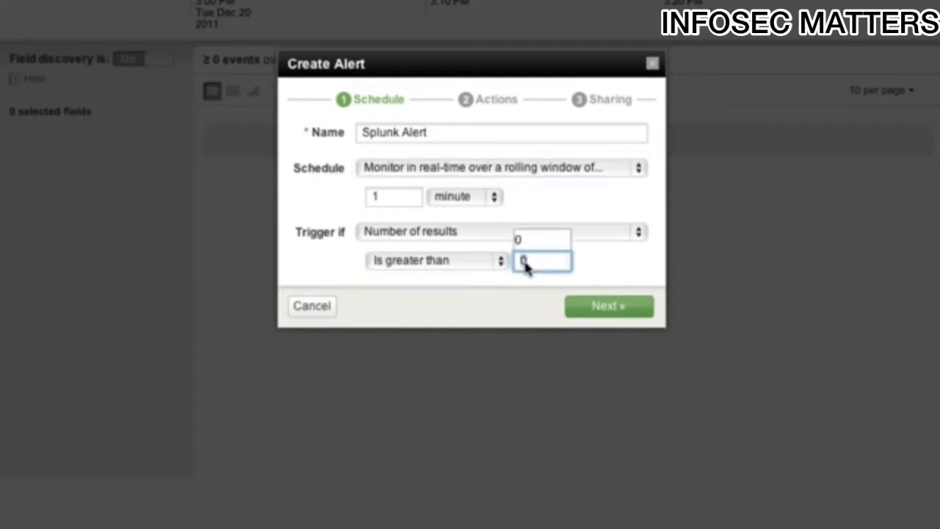
key("BackSpace")
type("5")
left_click(624, 268)
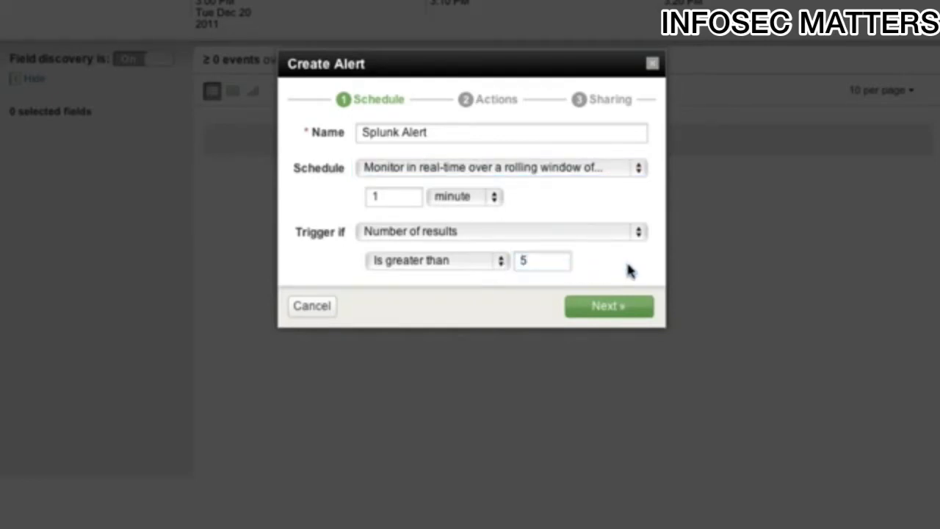
left_click(614, 309)
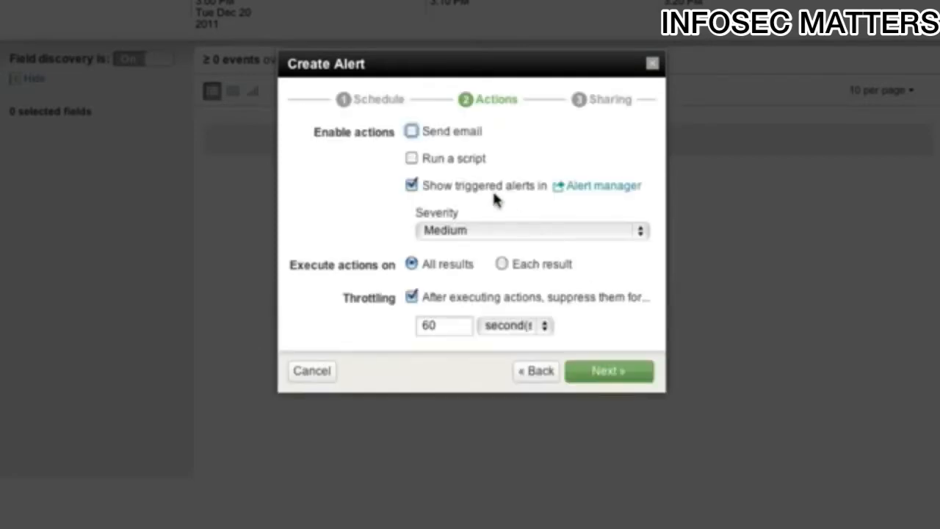
- Enable sending email for the alert and enter the recipient's email address
left_click(412, 132)
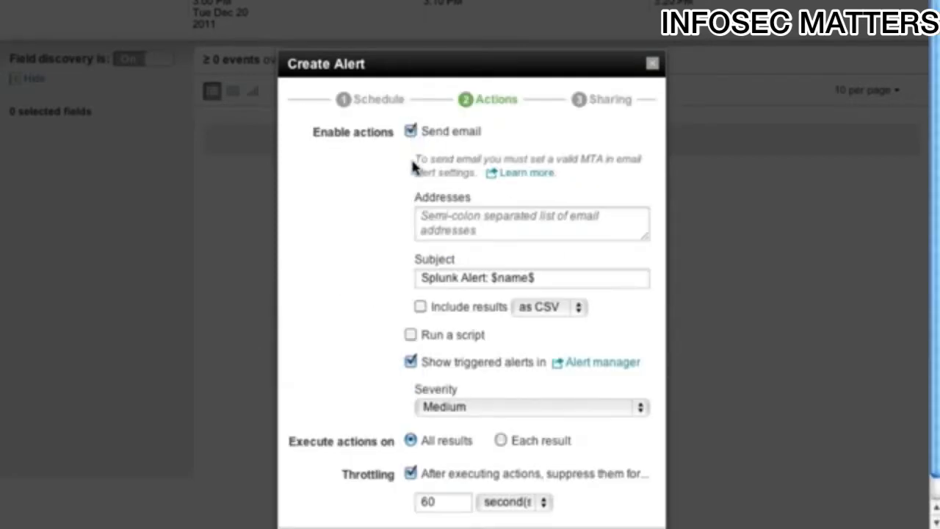
left_click(452, 216)
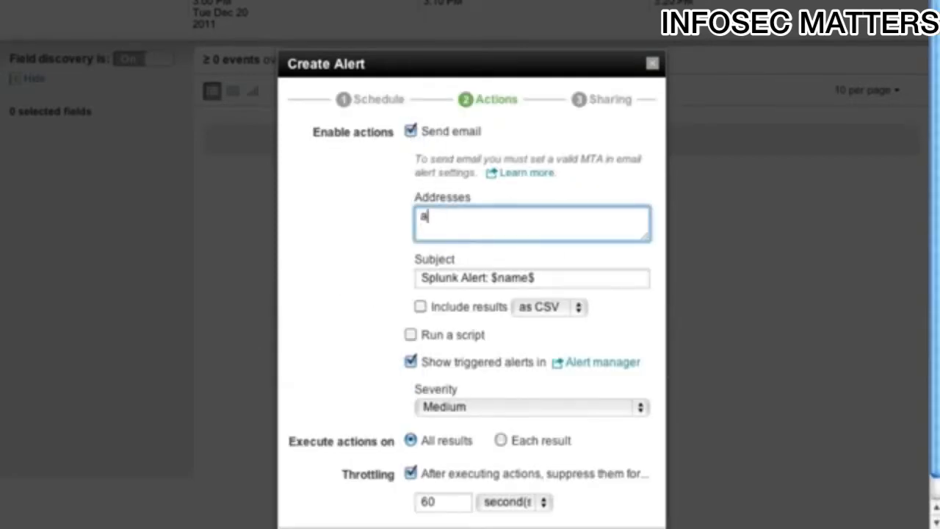
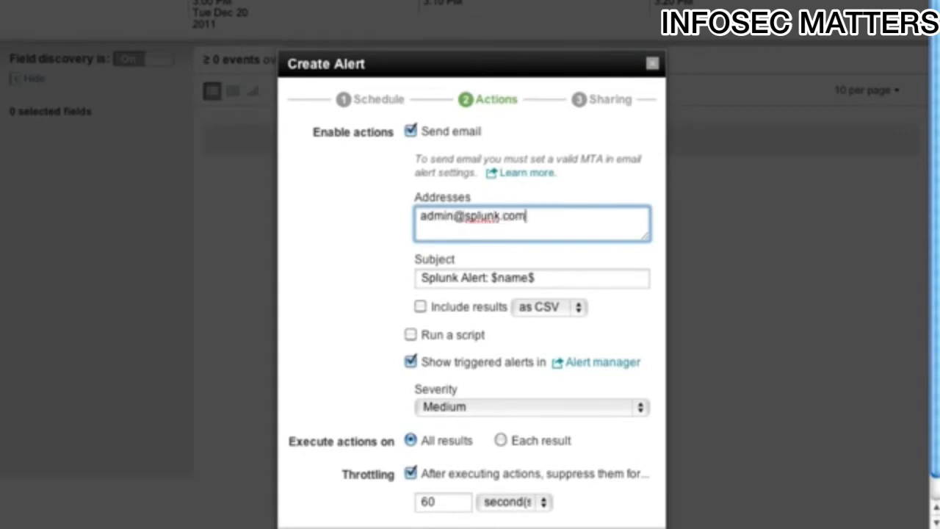
scroll(470, 294, "down", 1)
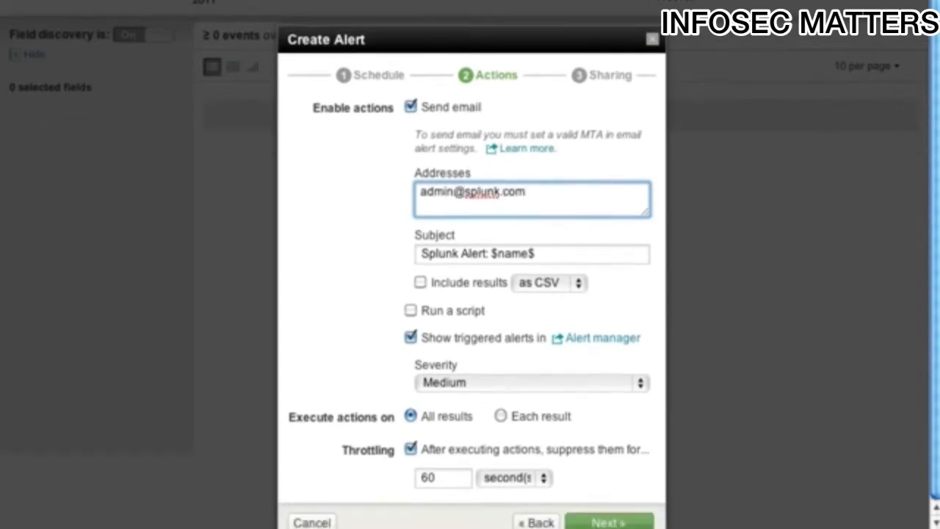
- Execute the alert actions on each result, suppress results with the same "user" field value, and cancel the alert creation
left_click(500, 416)
scroll(504, 420, "down", 3)
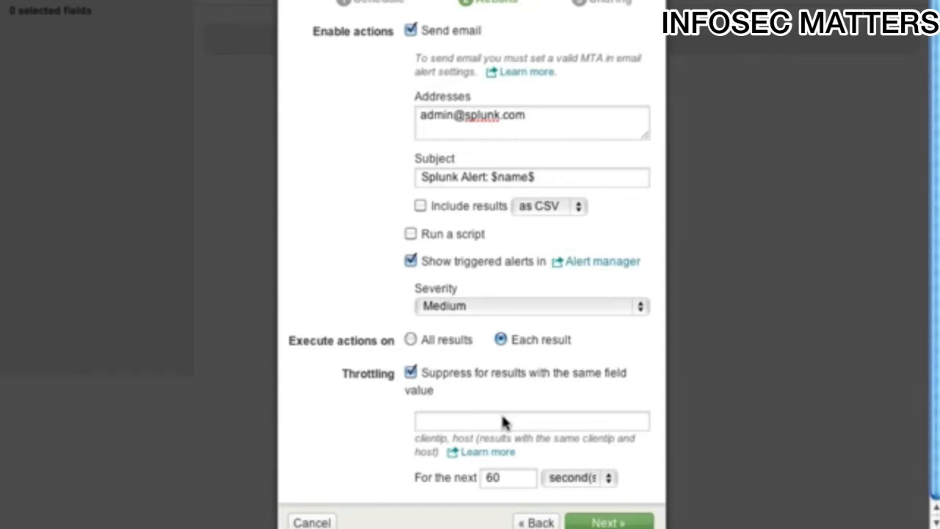
left_click(502, 417)
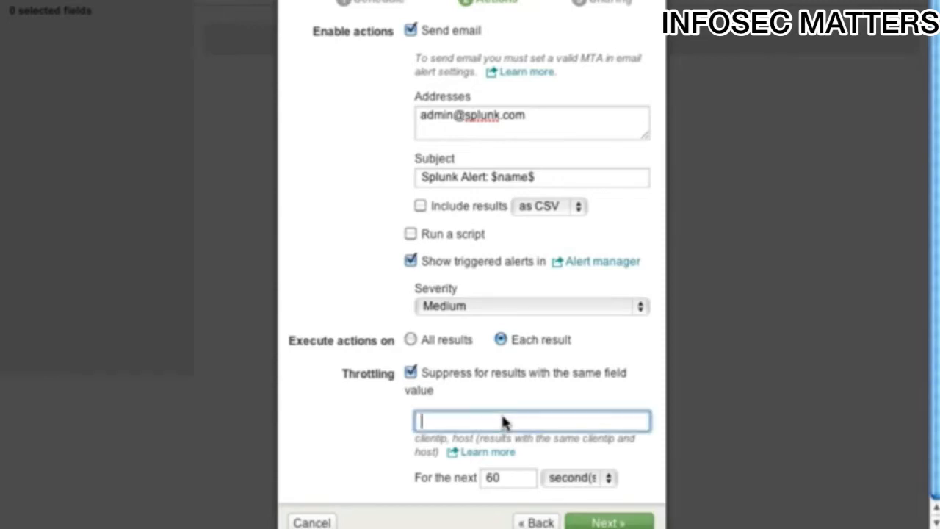
type("user")
left_click(321, 521)
scroll(494, 430, "up", 3)
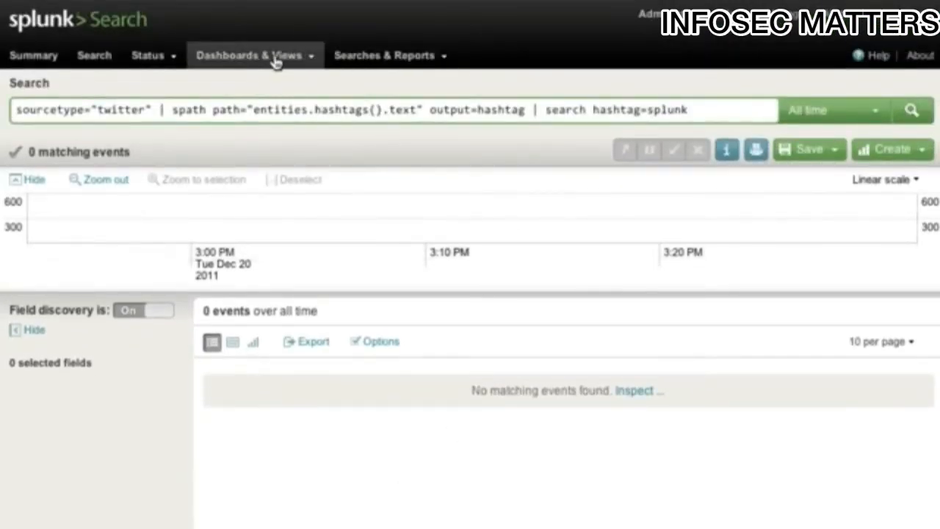
- Open the saved search "4.3 Demo - Dashboard Panel Editor"
left_click(316, 58)
left_click(343, 59)
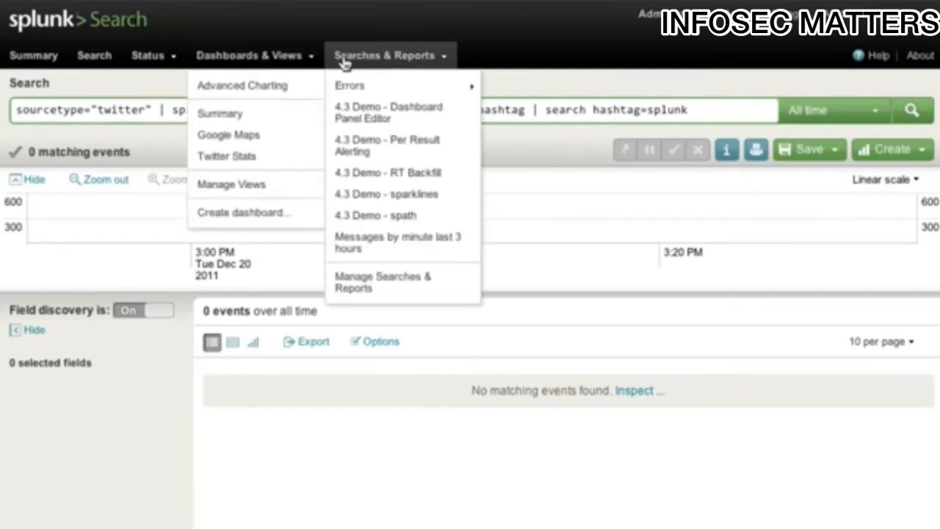
left_click(366, 118)
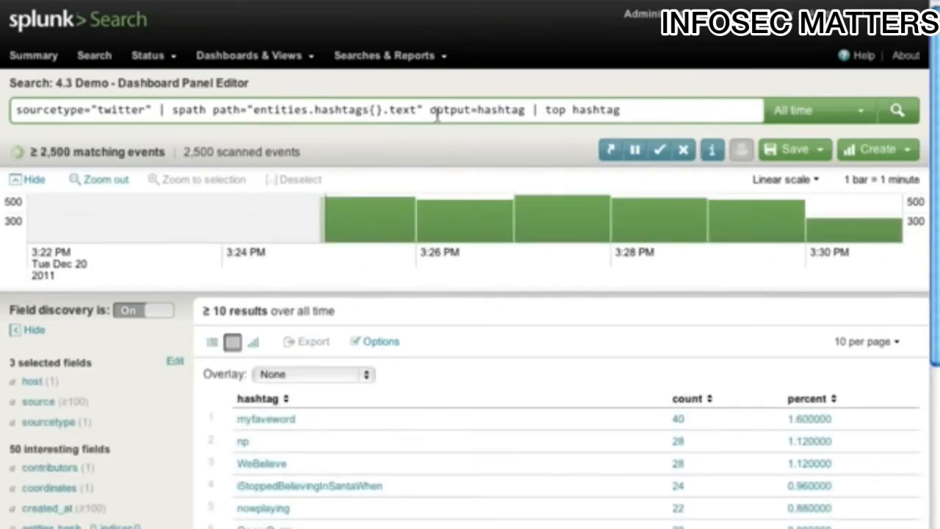
- Start creating a dashboard panel from the current search and name its search "Hashtag"
left_click(878, 151)
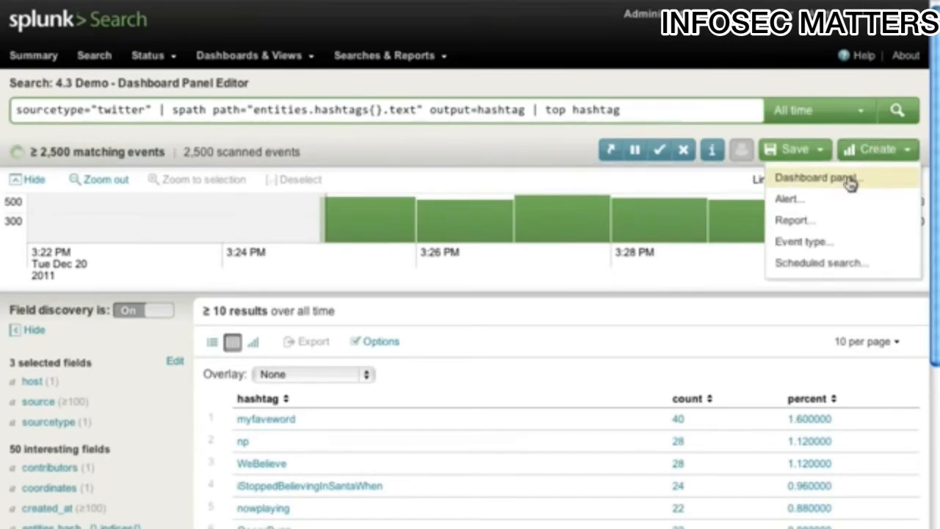
left_click(852, 182)
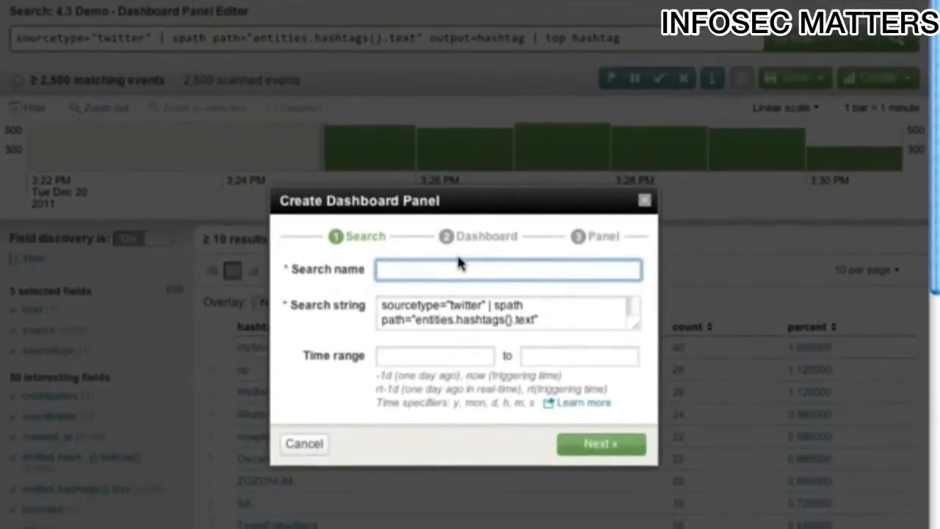
type("Hashtag")
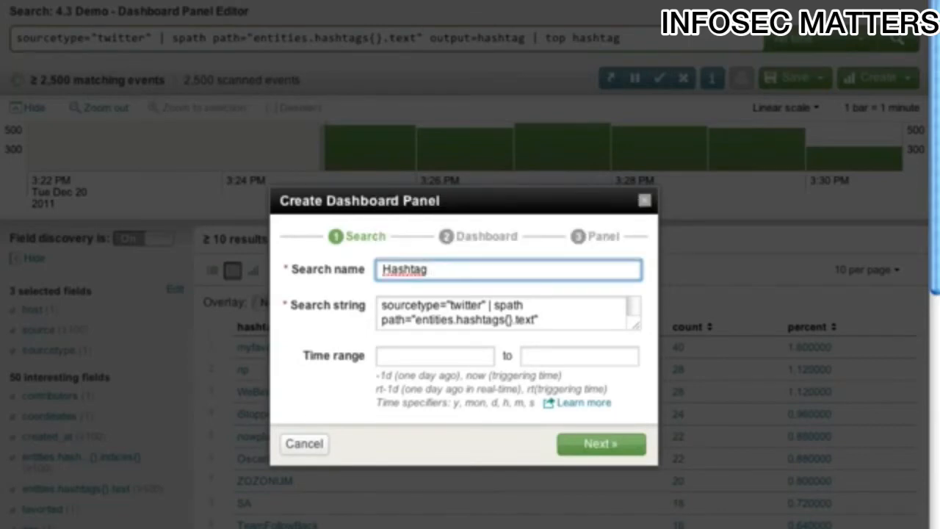
left_click(606, 443)
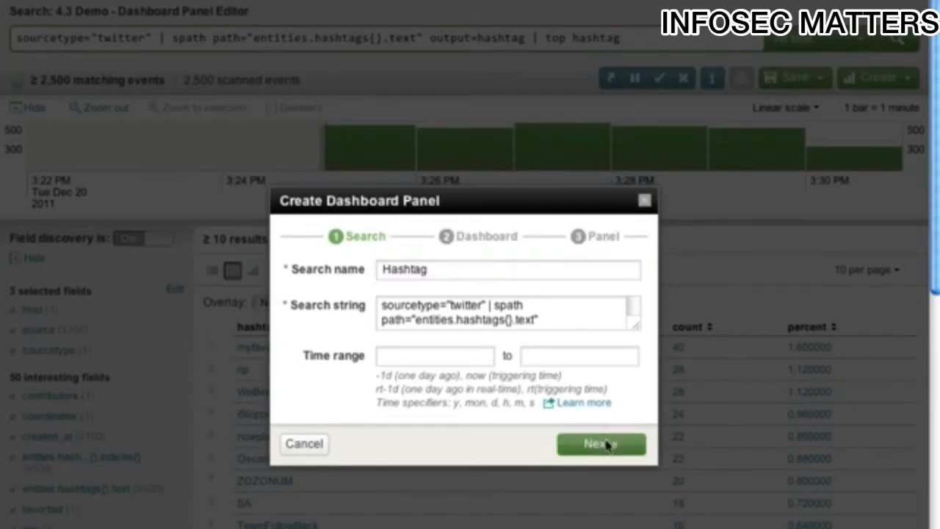
- Put the panel on a new dashboard named "Twitter" and finish it with the default panel settings
left_click(535, 296)
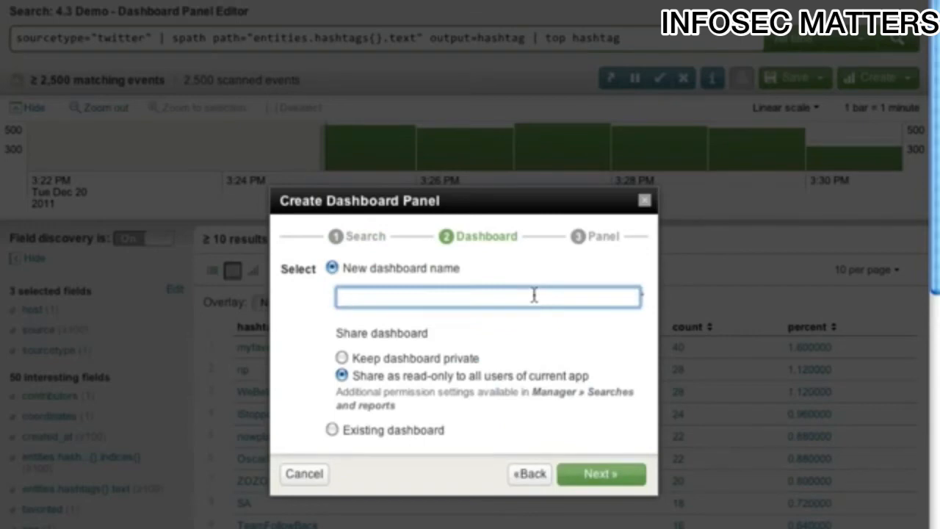
type("Twitter")
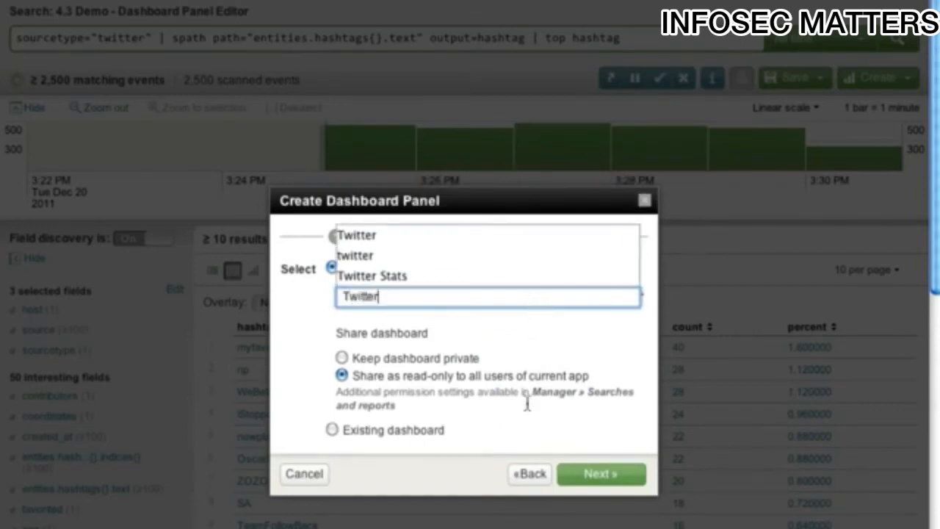
left_click(521, 431)
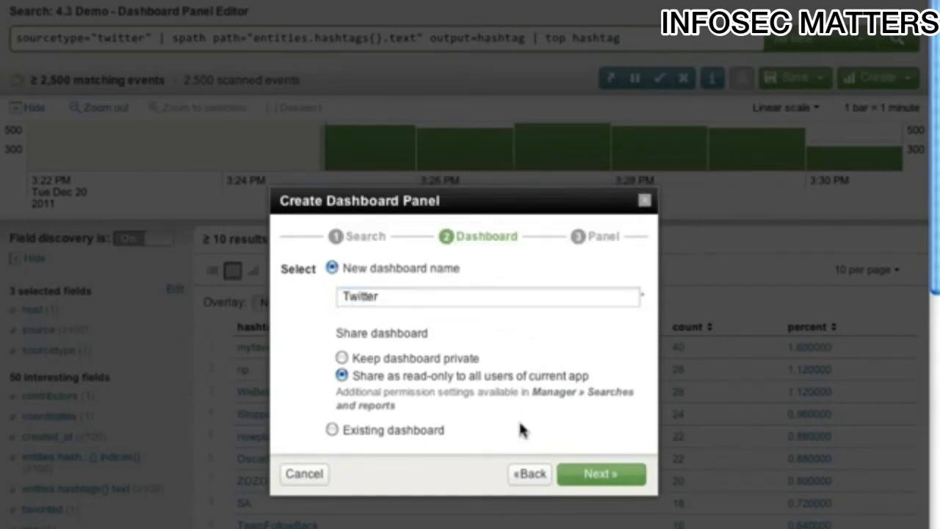
left_click(590, 474)
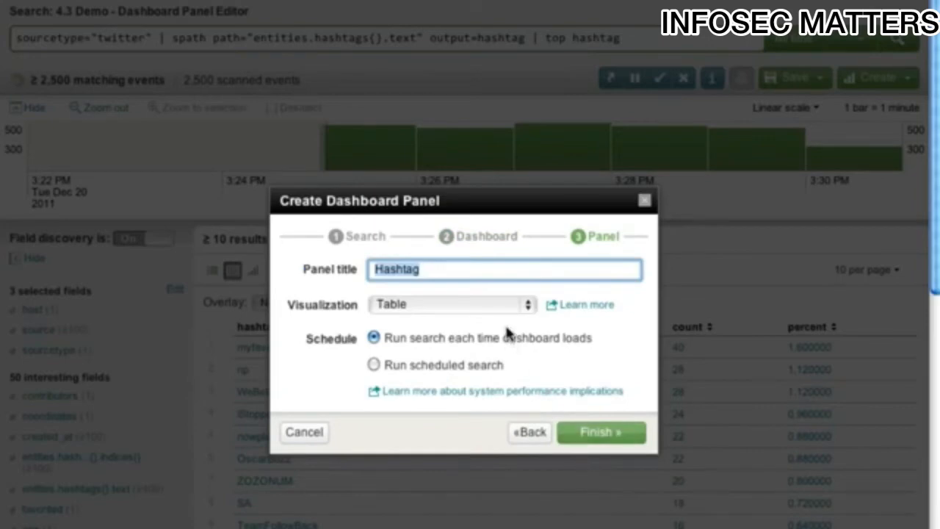
left_click(605, 434)
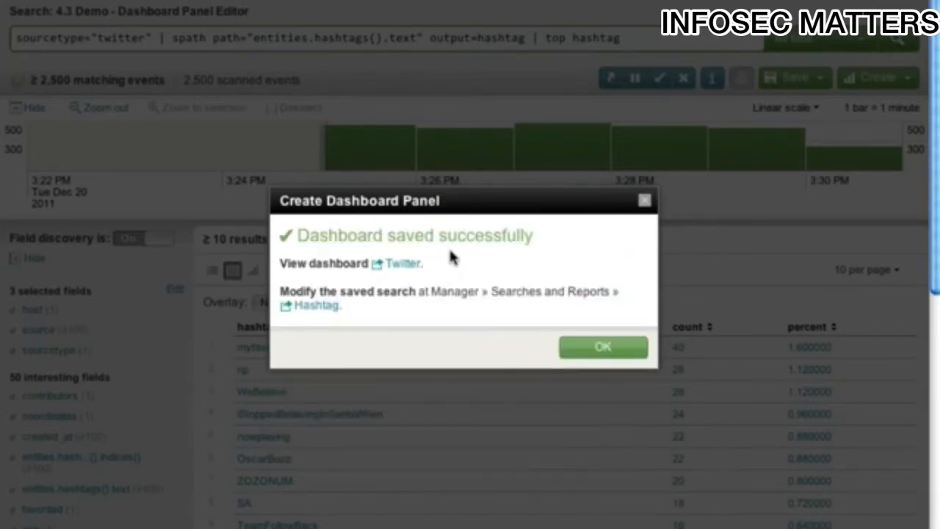
- Open the Twitter dashboard for editing and change the Hashtag panel's visualization to Pie
left_click(404, 268)
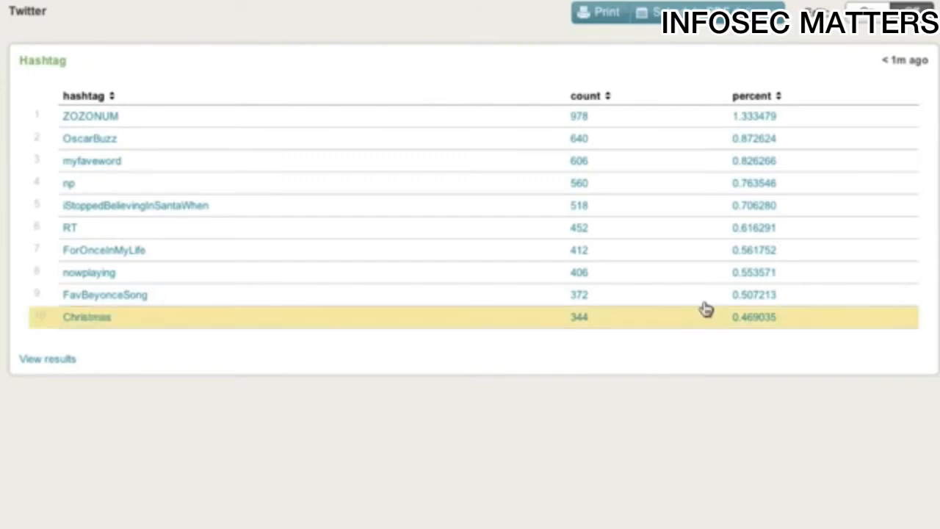
left_click(873, 17)
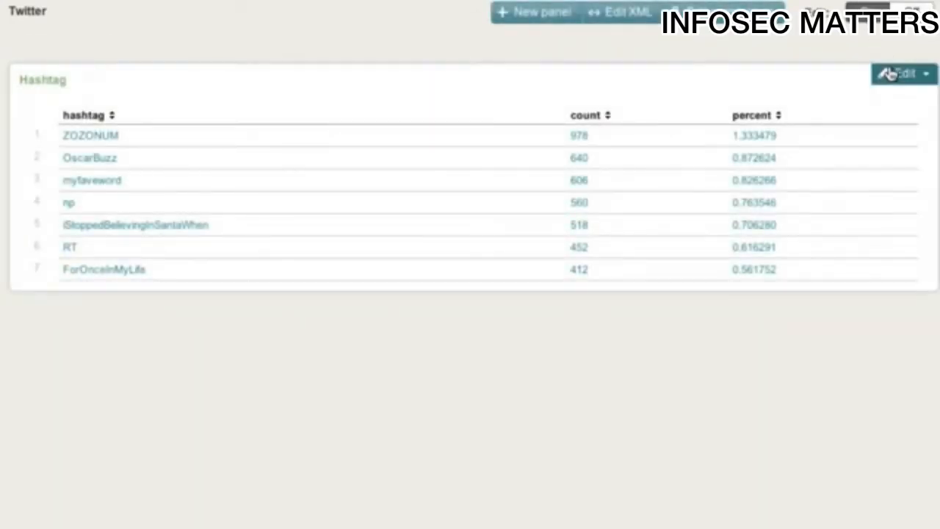
left_click(890, 74)
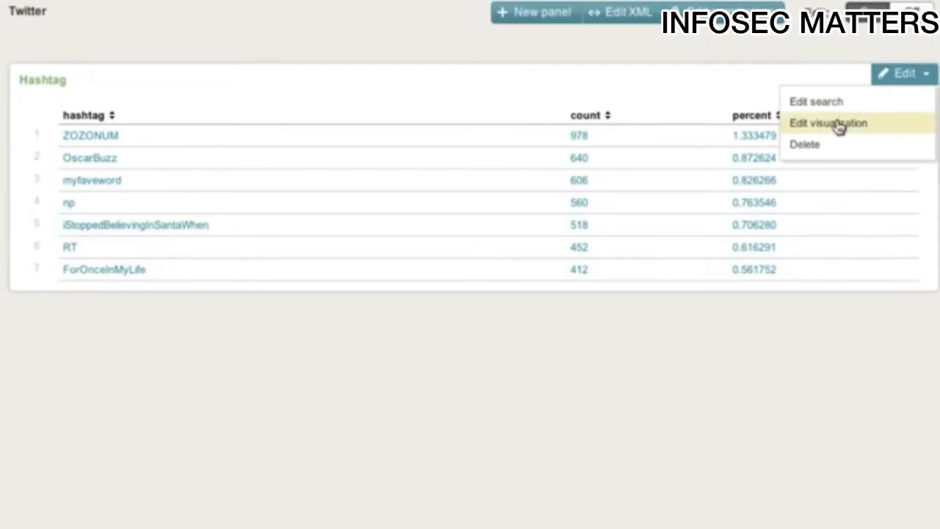
left_click(838, 123)
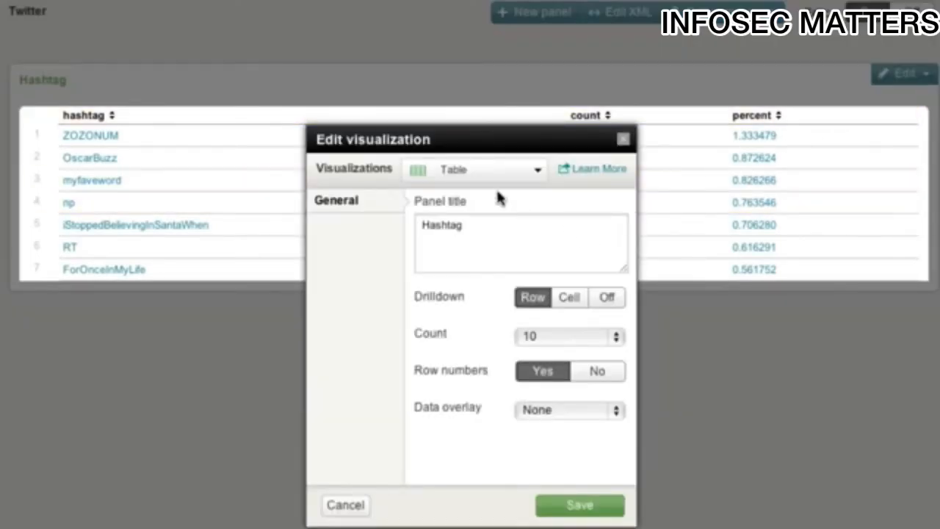
left_click(493, 171)
left_click(451, 316)
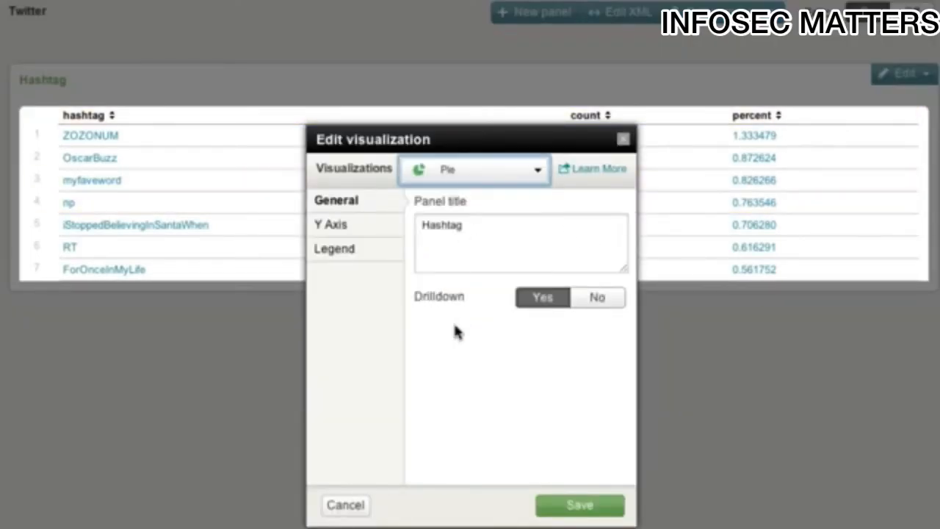
left_click(573, 506)
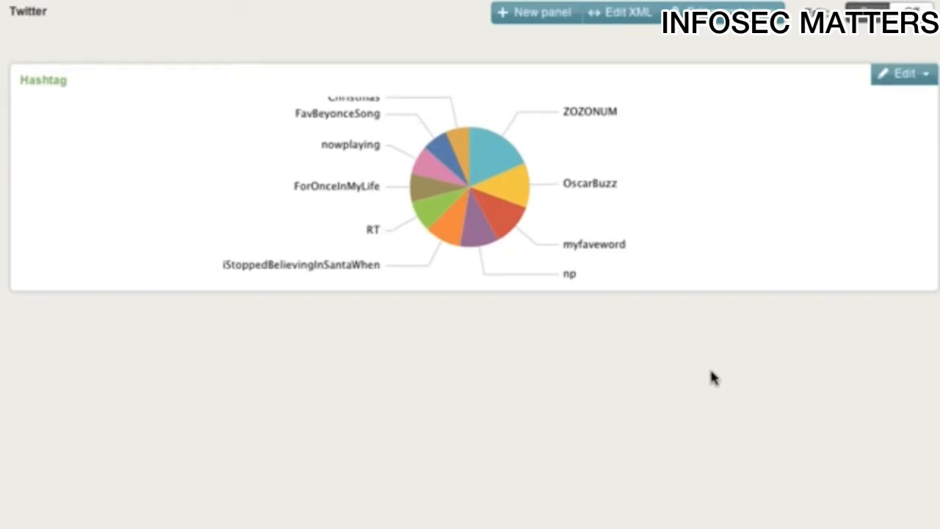
- Add a panel titled "Sparklines" from the saved search "4.3 Demo - sparklines" and place it to the right of the Hashtag panel
left_click(532, 14)
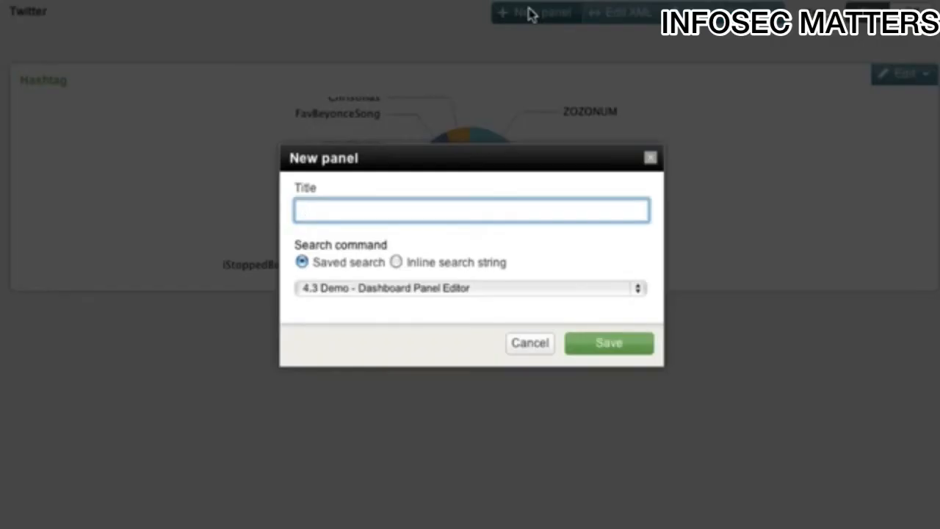
type("Sp")
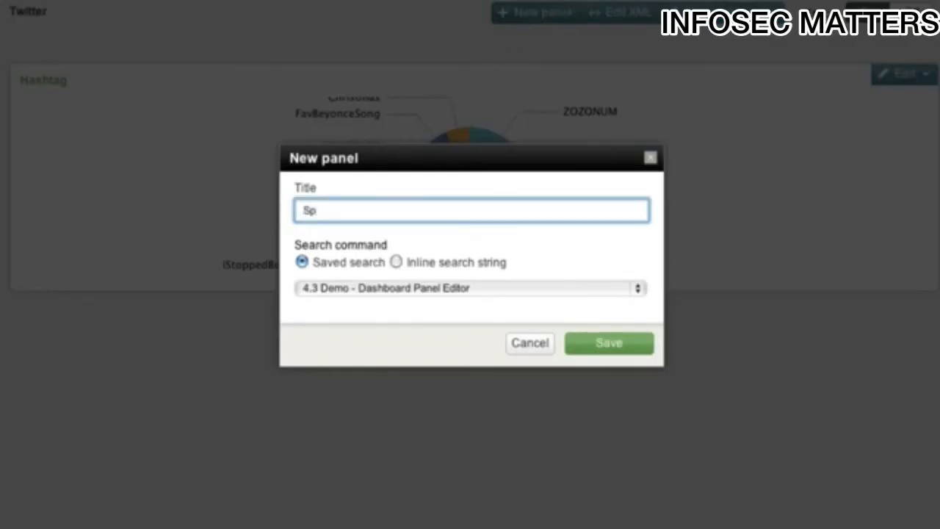
type("arklines")
left_click(489, 288)
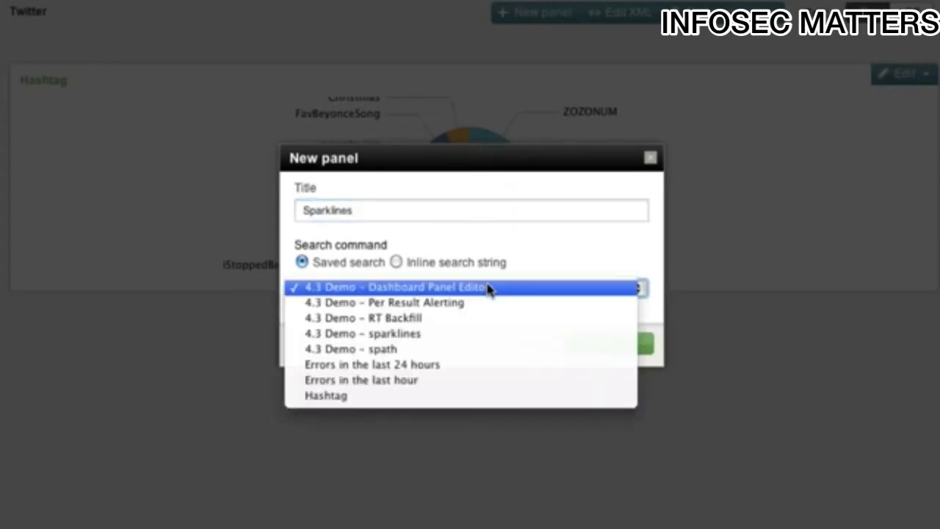
left_click(457, 334)
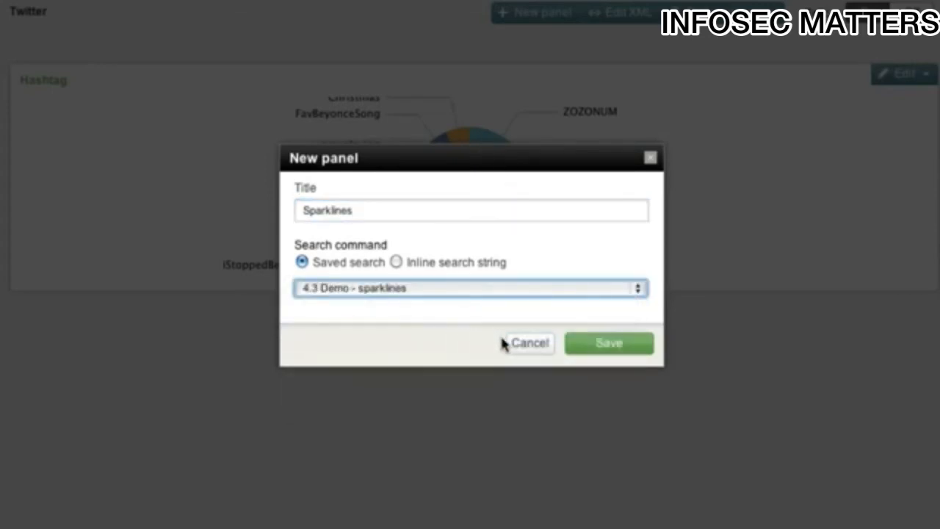
left_click(578, 348)
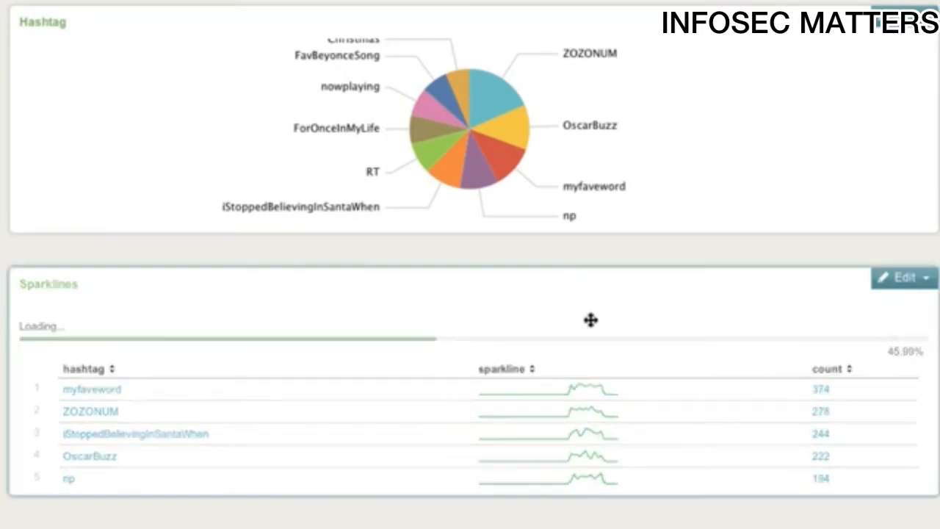
mouse_move(577, 392)
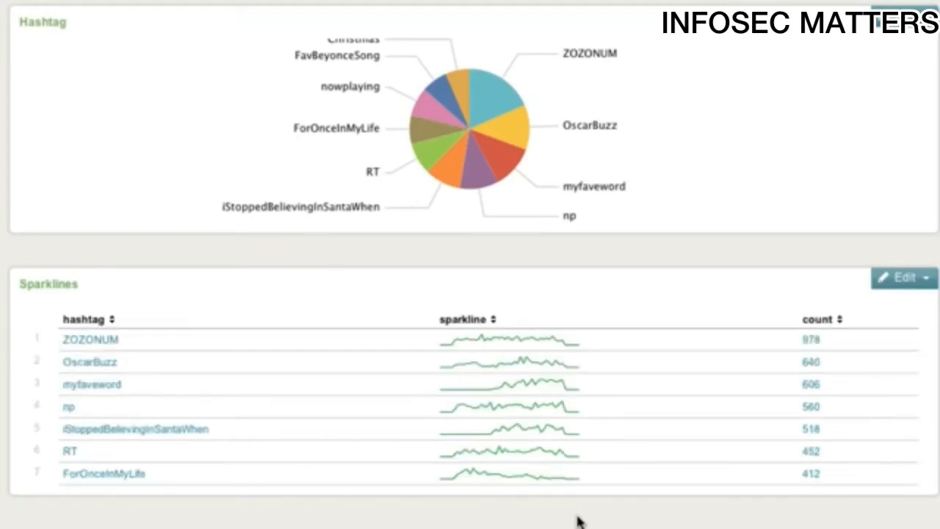
left_click_drag(644, 306, 849, 159)
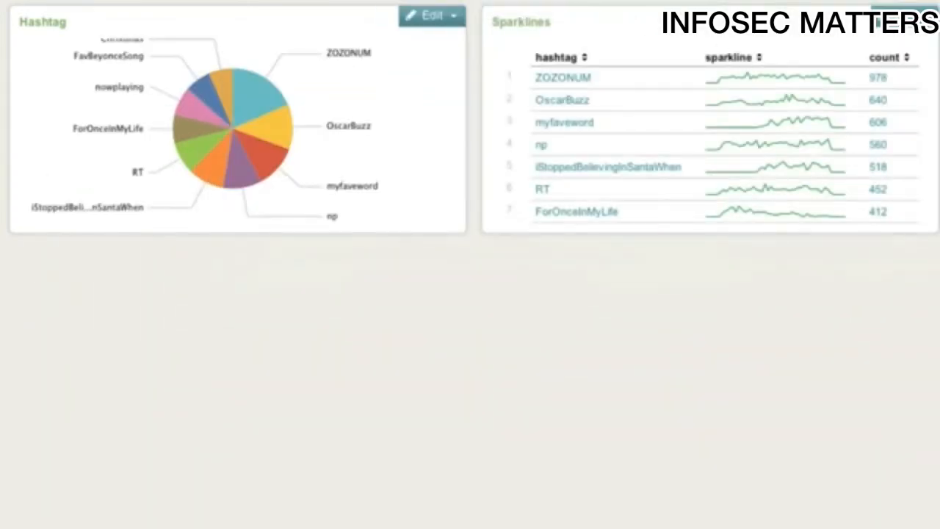
- Add a panel titled "RT Backfill" to the dashboard using the saved search "4.3 Demo - RT Backfill"
left_click(479, 2)
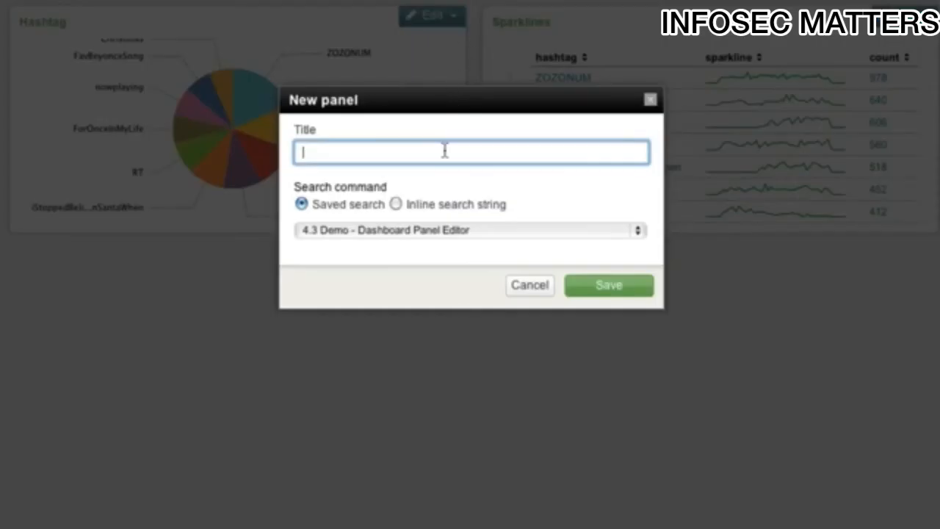
type("RT Back")
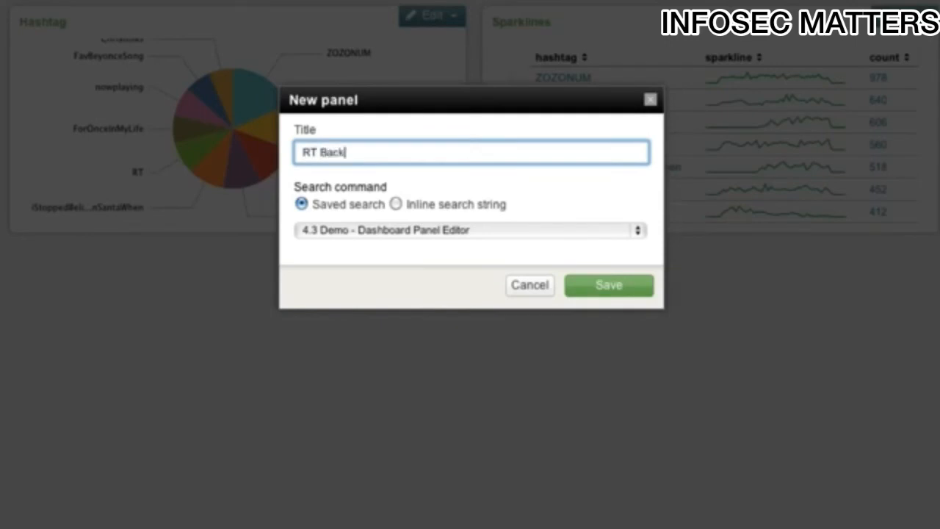
type("fill")
left_click(395, 232)
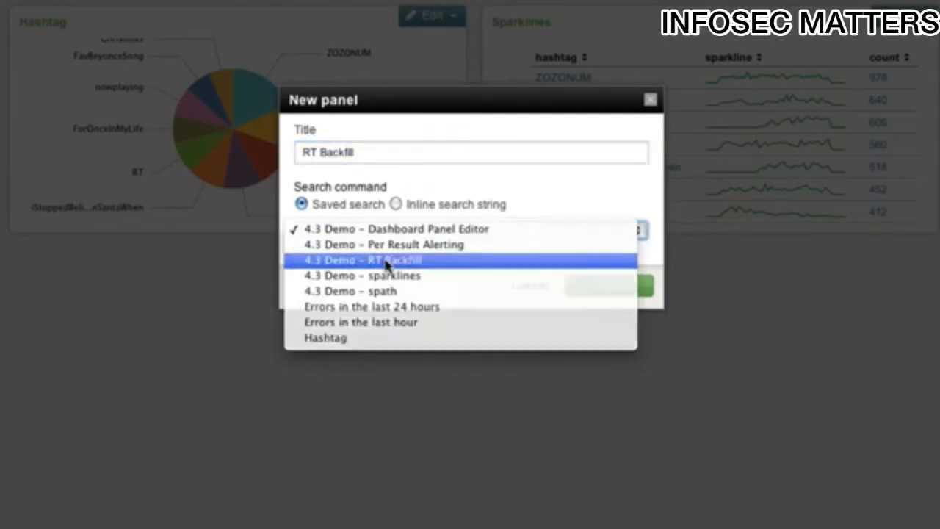
left_click(388, 261)
left_click(609, 290)
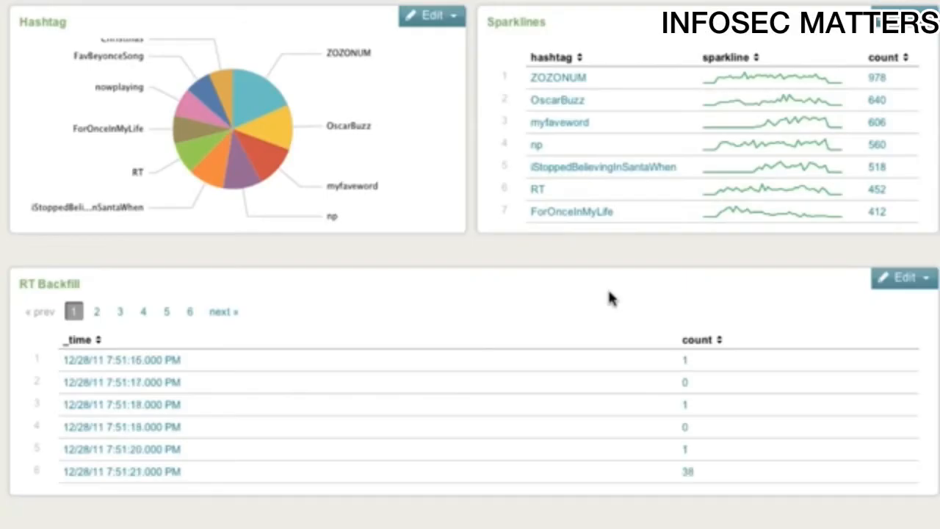
- Change the RT Backfill panel's visualization to Column and save it
left_click(889, 288)
left_click(837, 329)
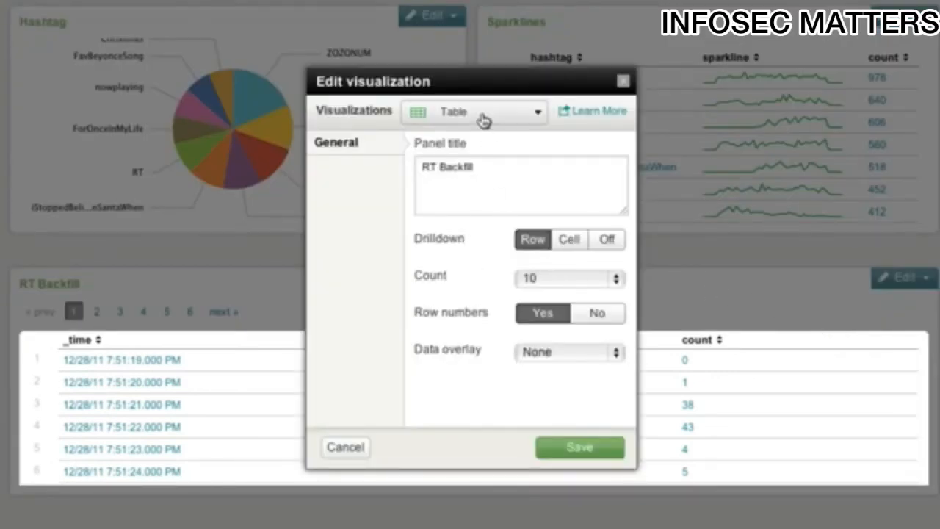
left_click(483, 118)
left_click(463, 235)
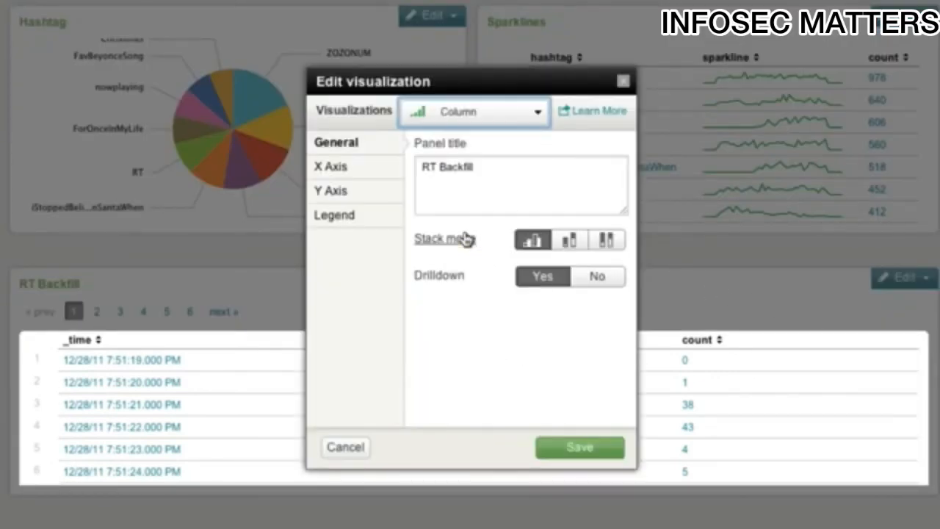
left_click(569, 447)
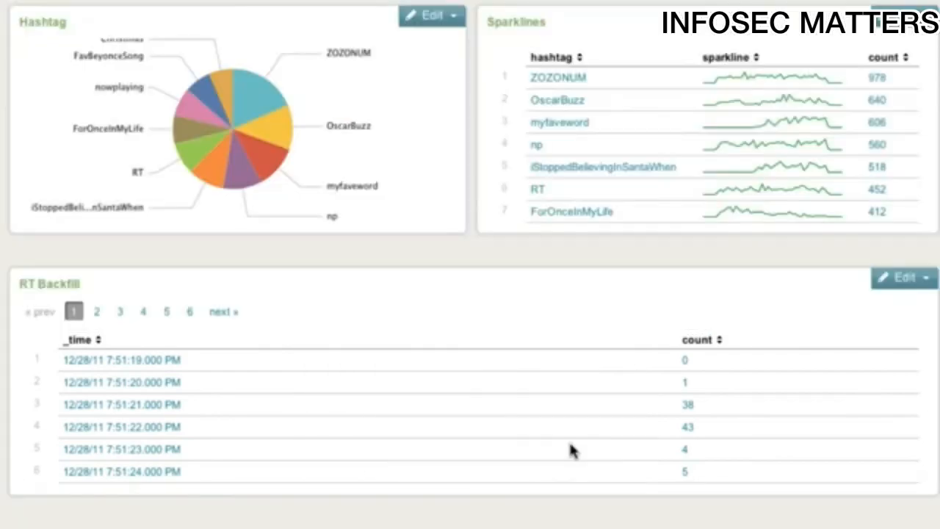